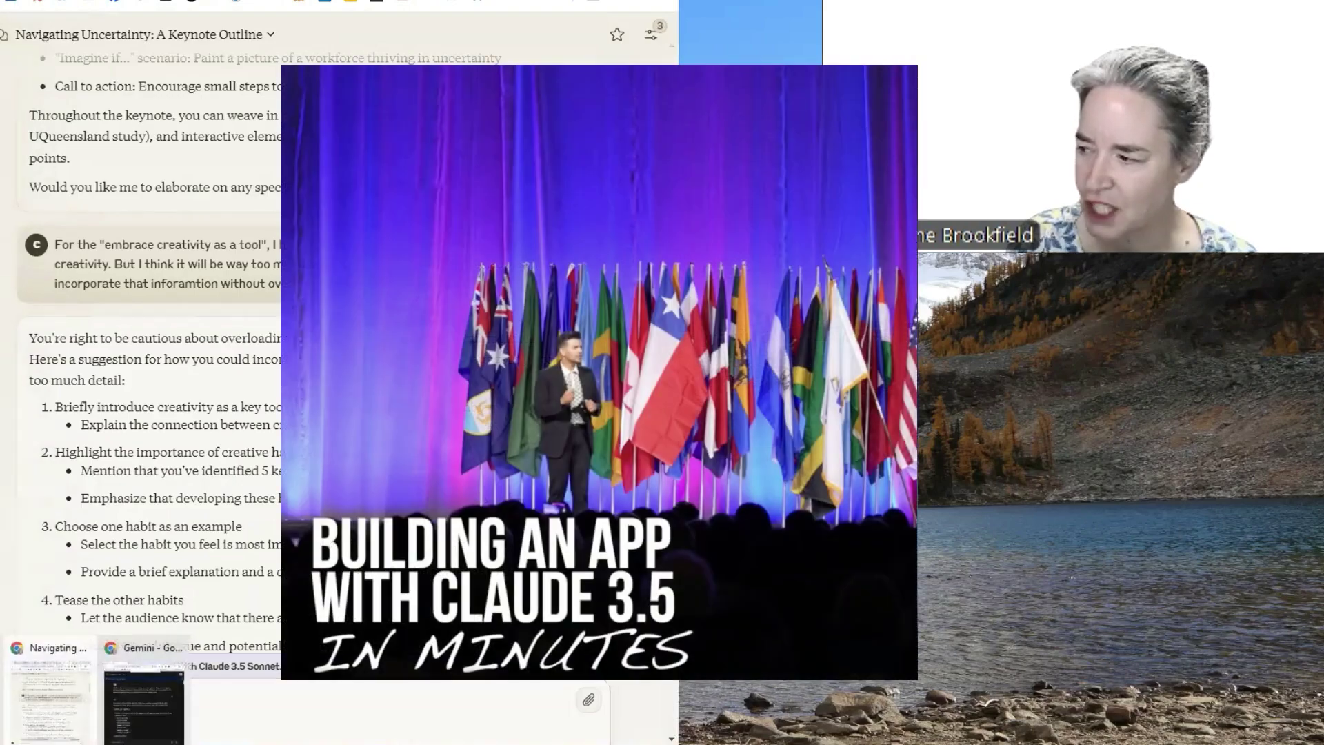
pyautogui.click(143, 703)
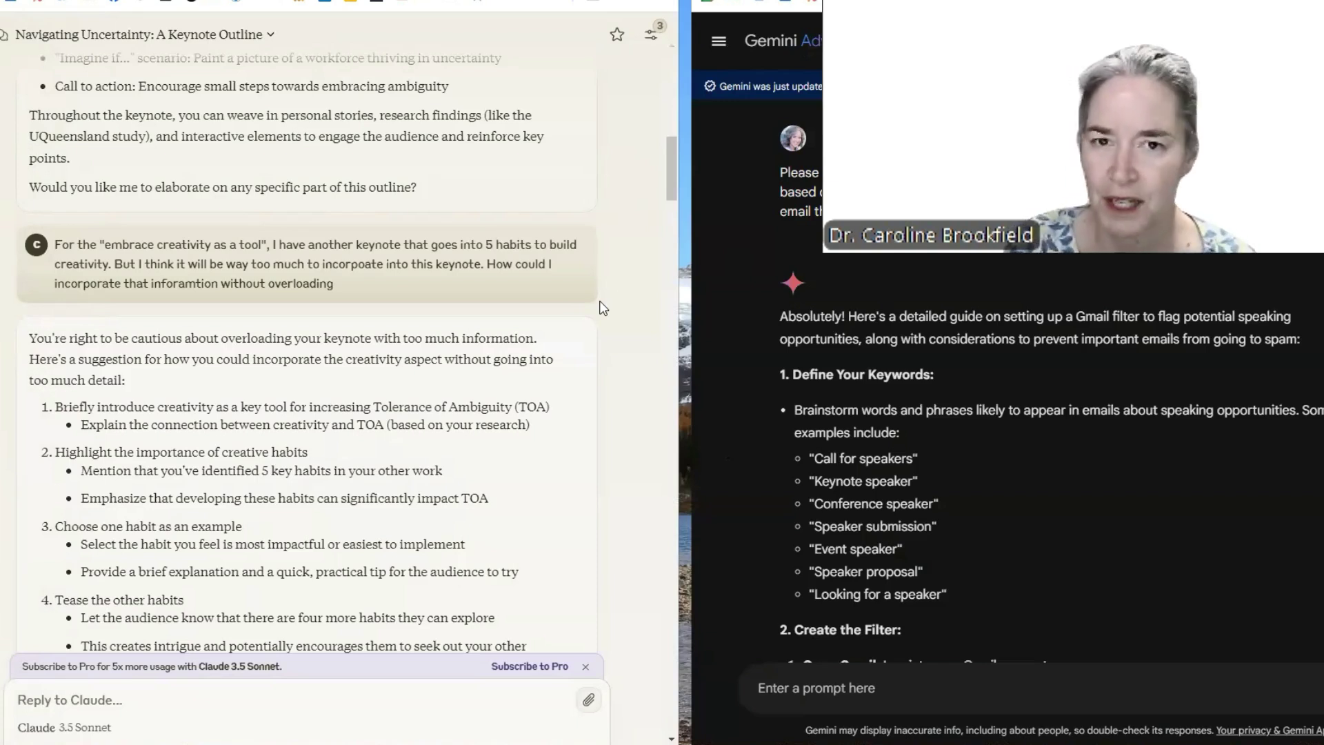
pyautogui.moveTo(311, 146)
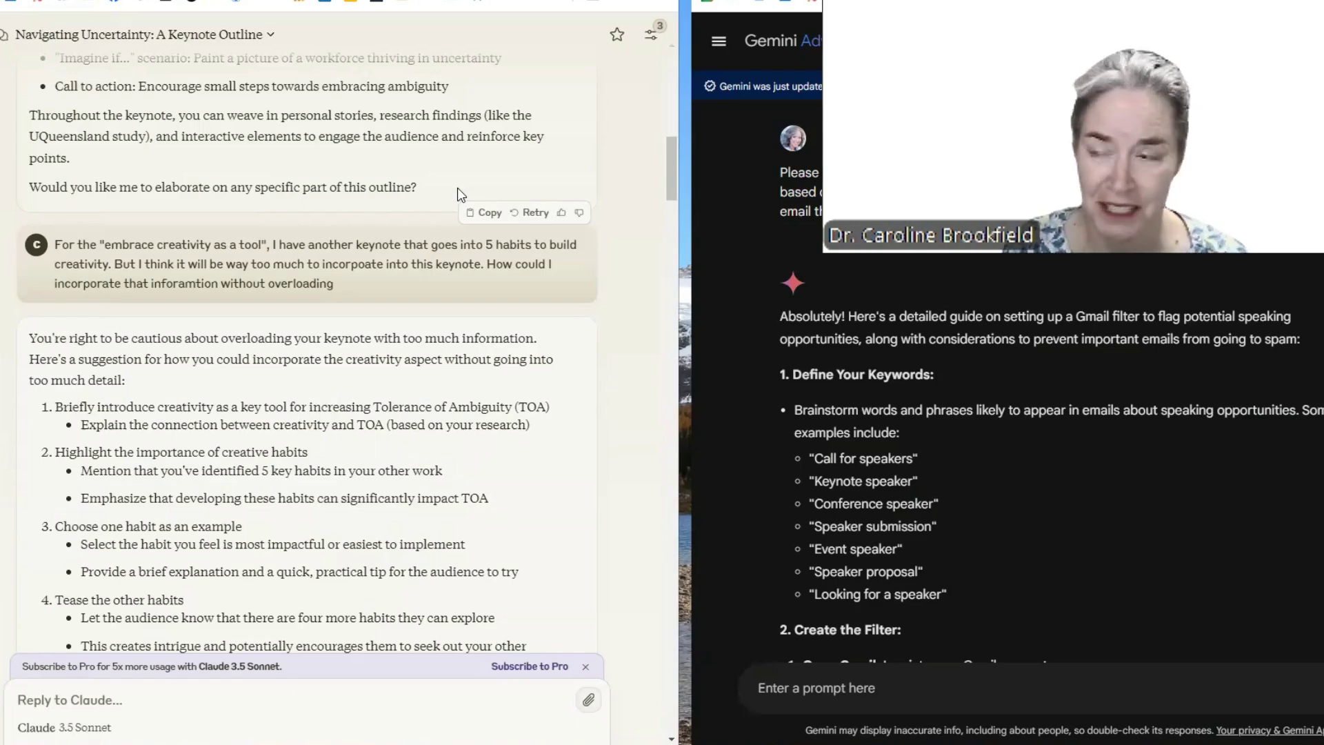
pyautogui.scroll(15, 311, 310)
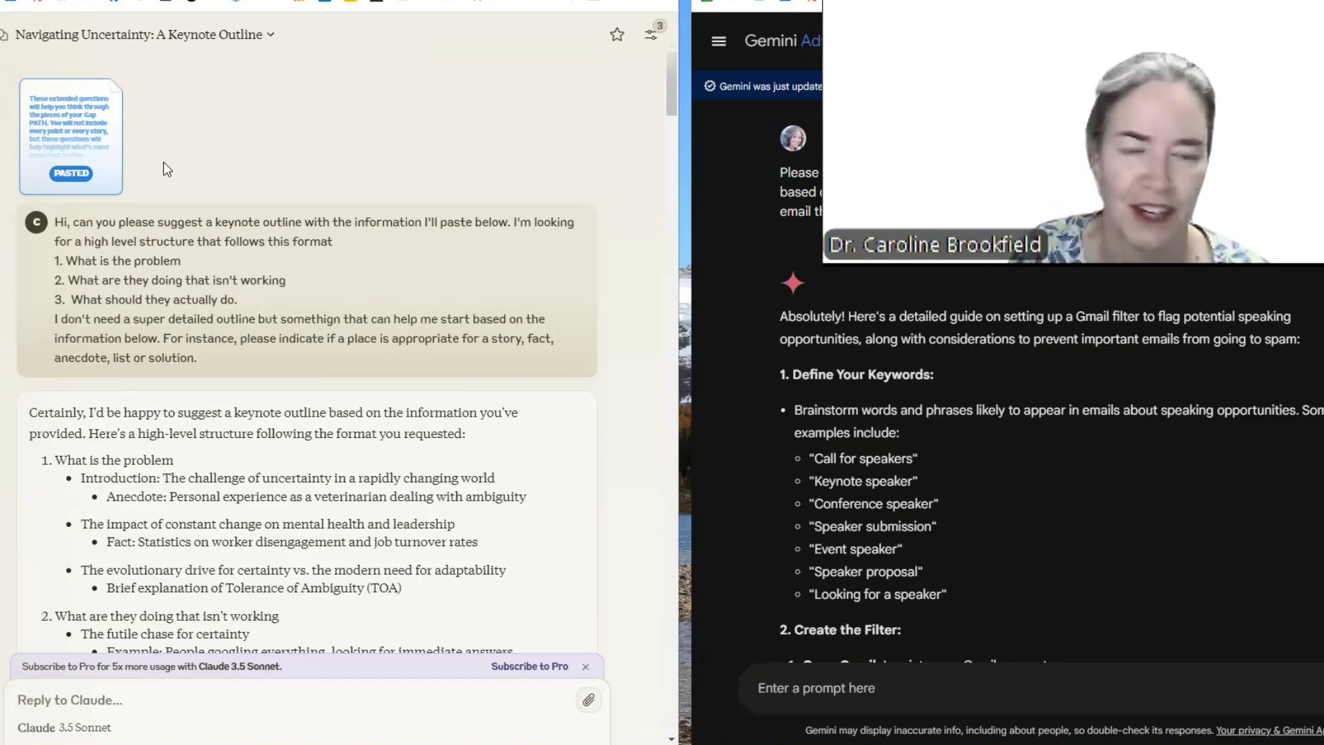
pyautogui.scroll(-5, 187, 172)
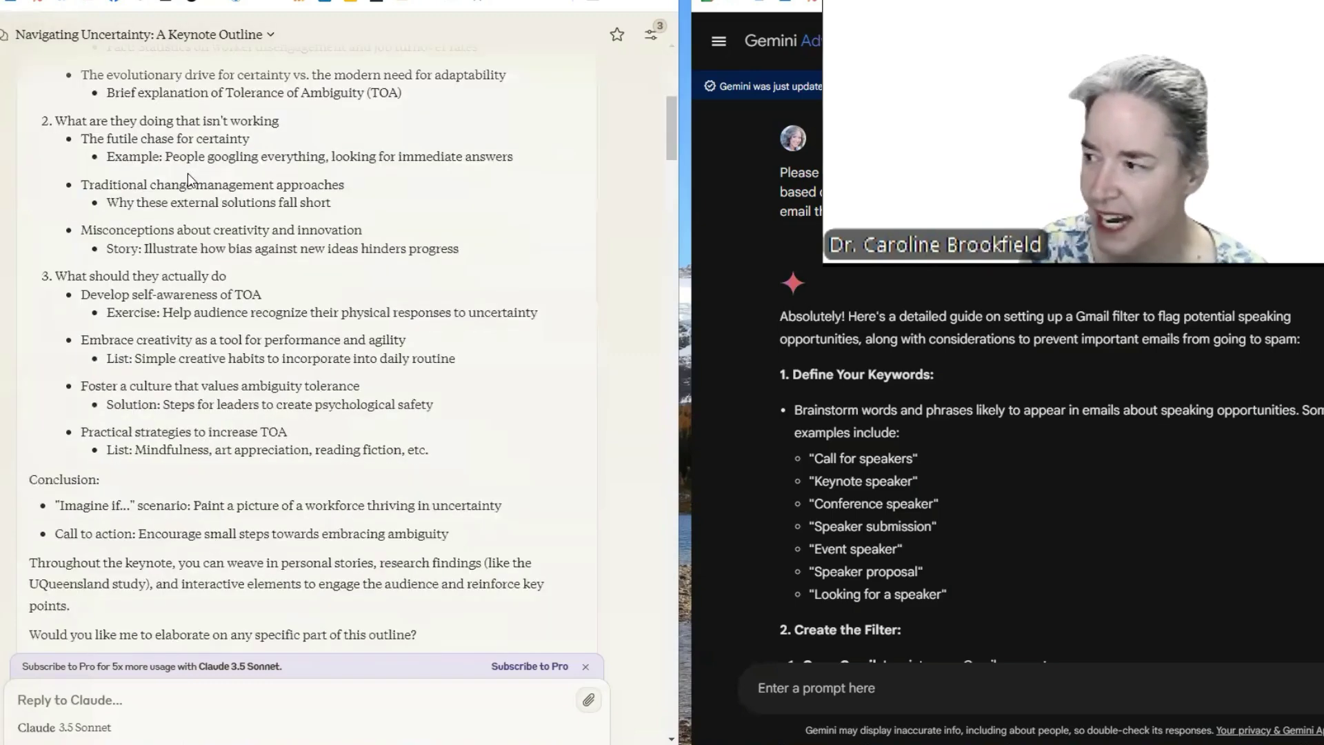
pyautogui.scroll(-5, 187, 172)
pyautogui.scroll(-5, 188, 174)
pyautogui.scroll(-4, 187, 172)
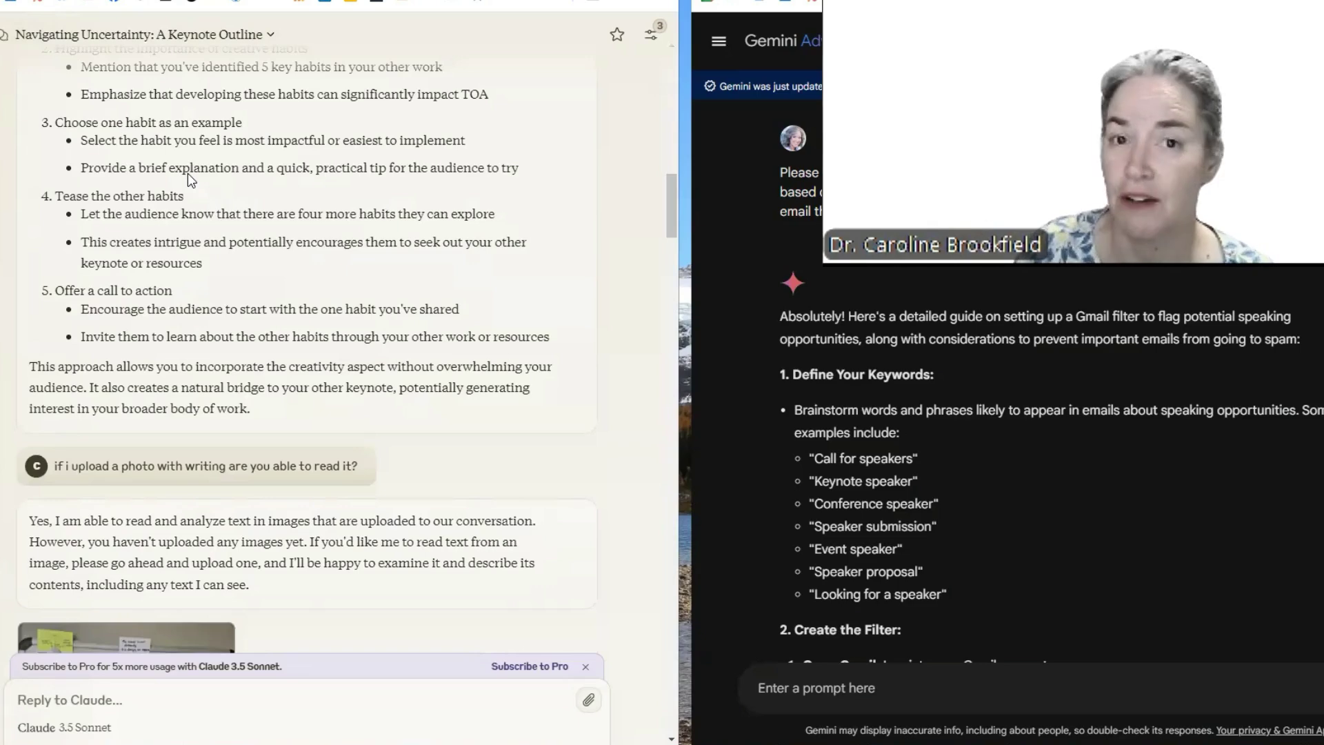
pyautogui.scroll(-3, 192, 153)
pyautogui.scroll(-2, 193, 152)
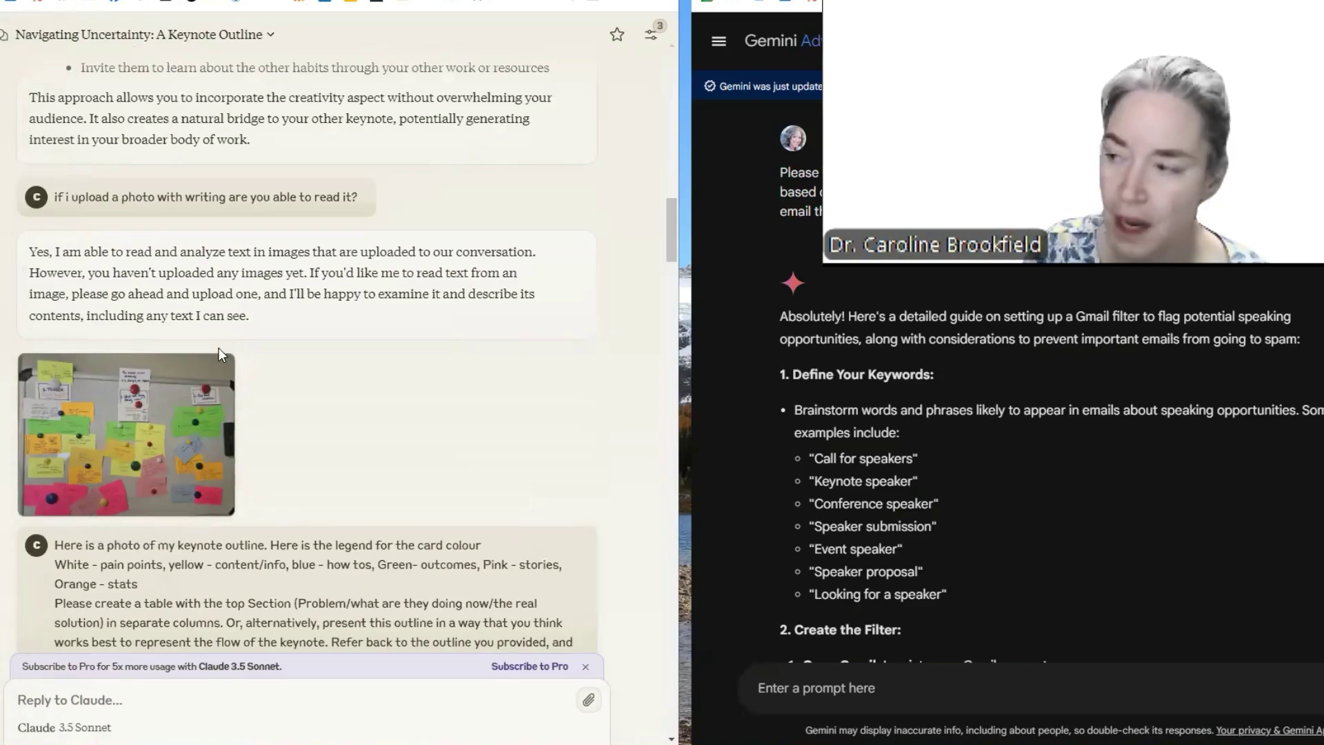
pyautogui.scroll(-3, 218, 348)
pyautogui.scroll(-3, 219, 348)
pyautogui.scroll(6, 218, 348)
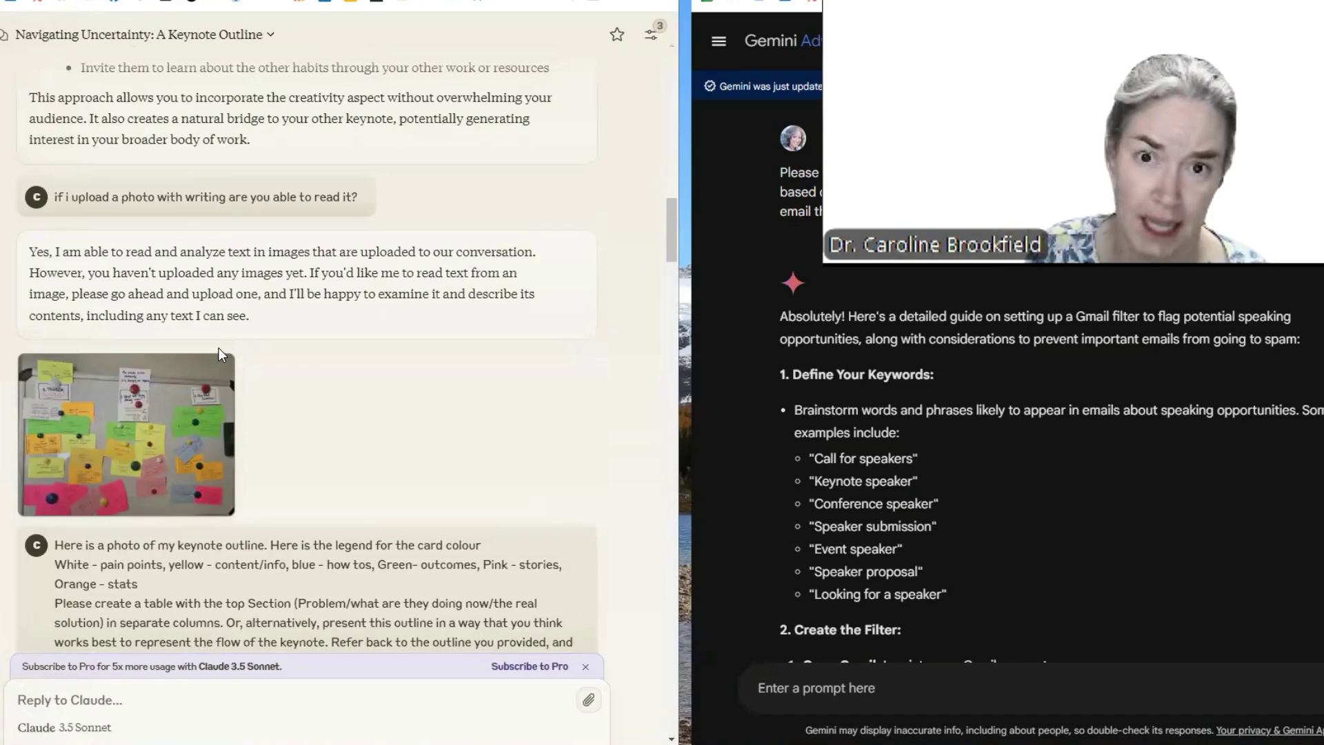
pyautogui.scroll(-5, 218, 348)
pyautogui.scroll(-2, 218, 348)
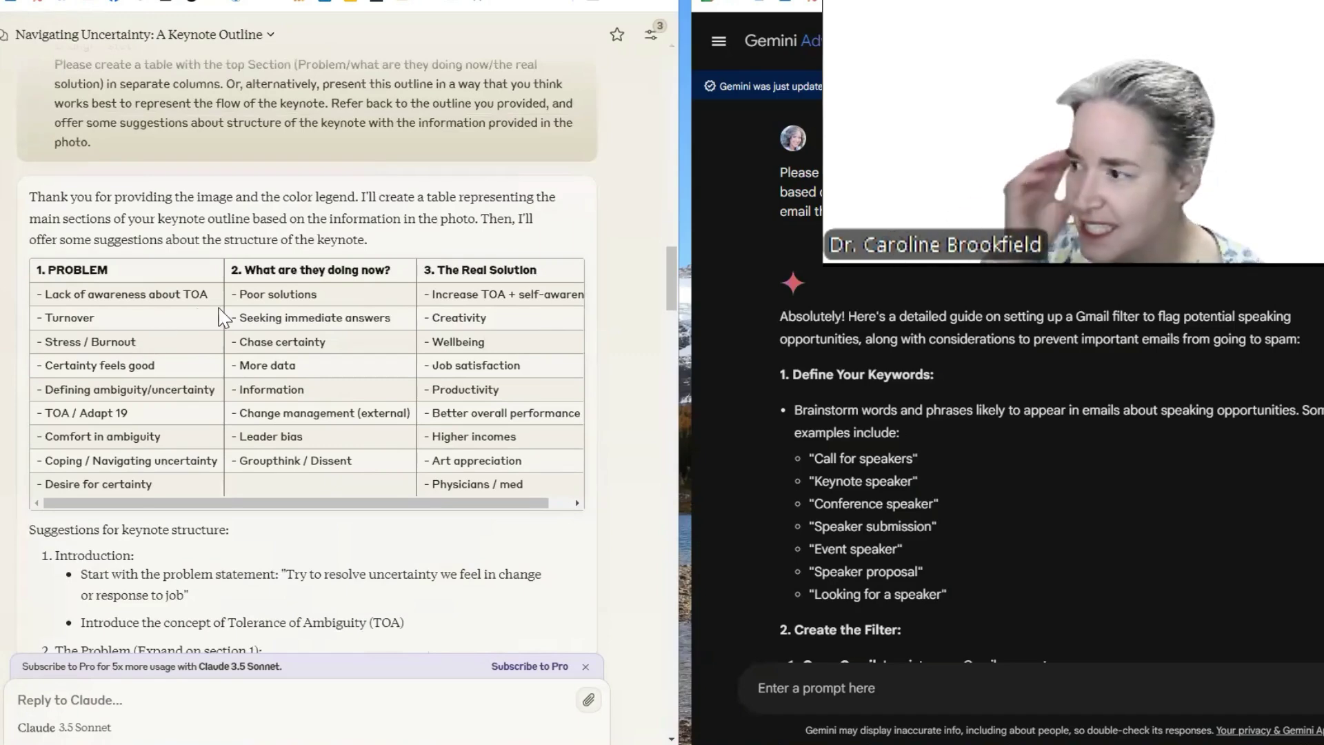
pyautogui.scroll(-5, 241, 318)
pyautogui.scroll(-5, 241, 317)
pyautogui.scroll(-3, 242, 318)
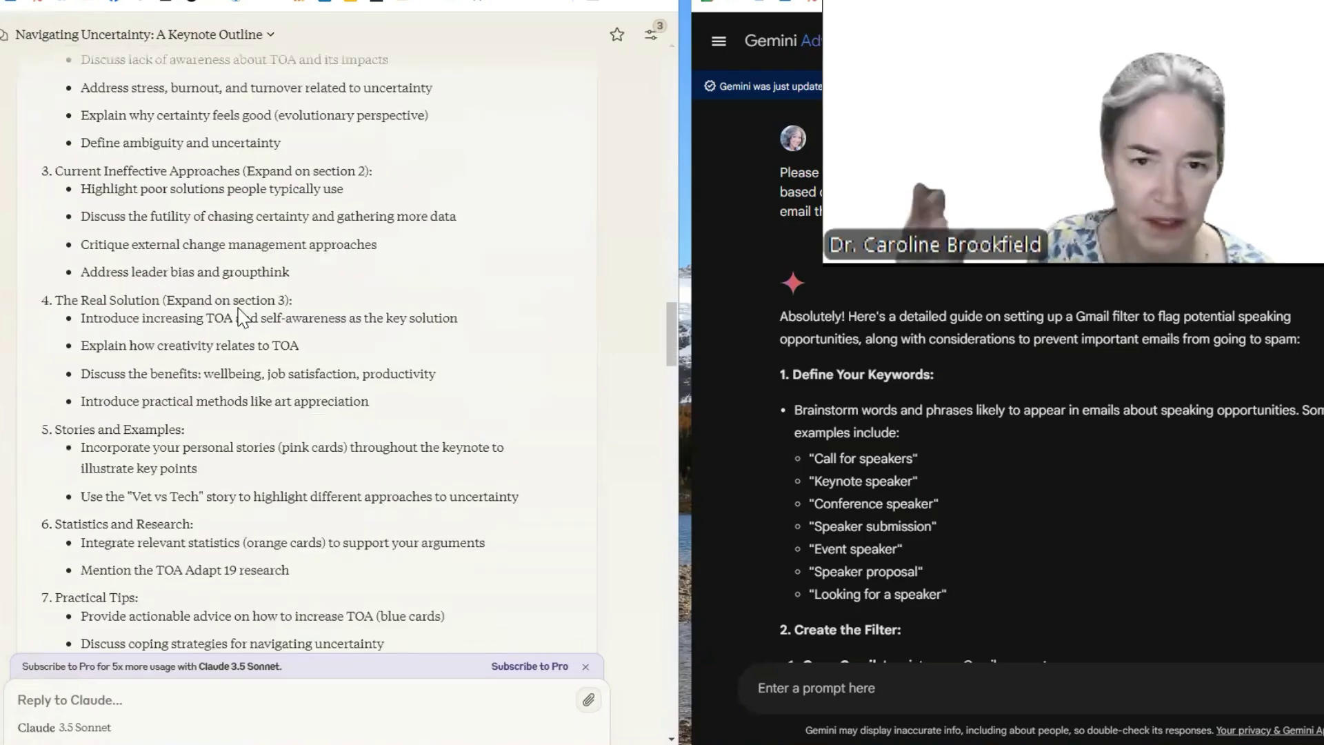
pyautogui.scroll(-4, 241, 318)
pyautogui.scroll(-6, 241, 317)
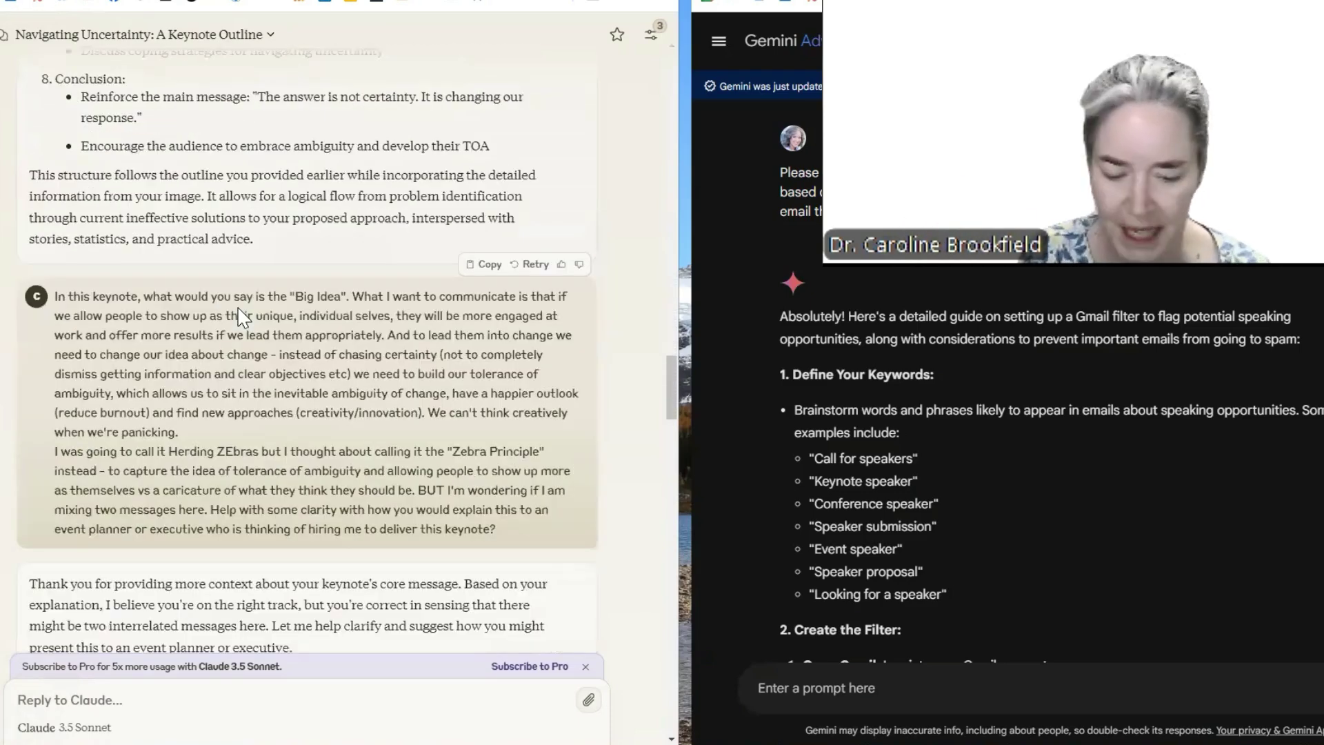
pyautogui.scroll(-3, 241, 318)
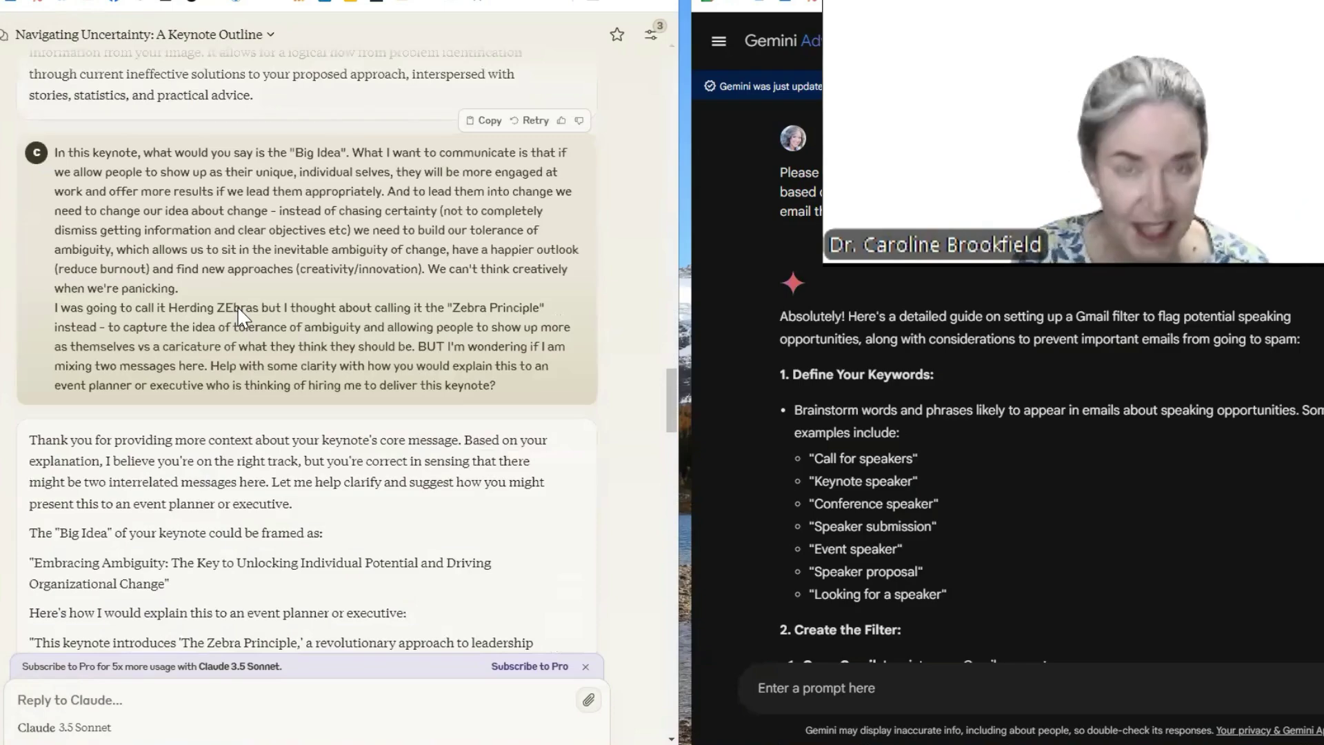
pyautogui.scroll(-5, 243, 280)
pyautogui.scroll(-4, 248, 258)
pyautogui.scroll(-5, 250, 255)
pyautogui.scroll(-5, 250, 256)
pyautogui.scroll(-5, 250, 255)
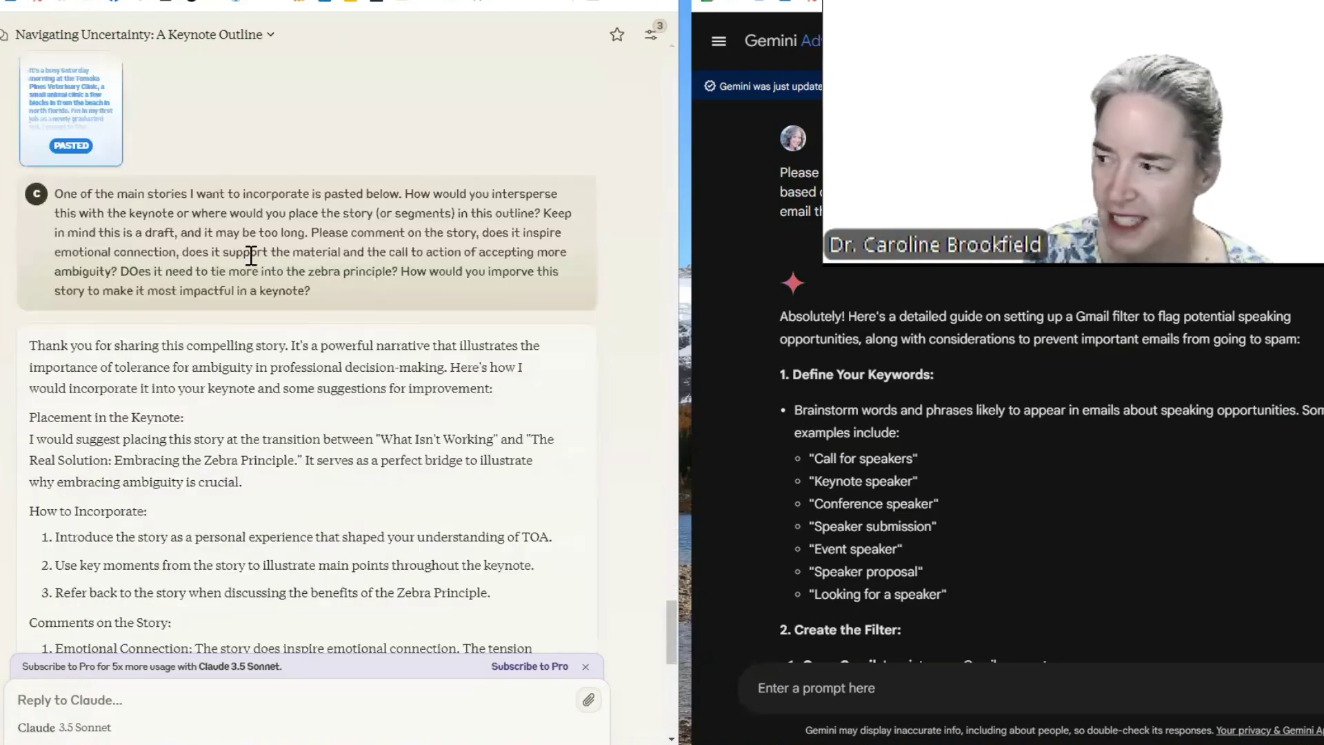
pyautogui.scroll(-3, 250, 255)
pyautogui.scroll(-5, 250, 256)
pyautogui.scroll(-3, 251, 256)
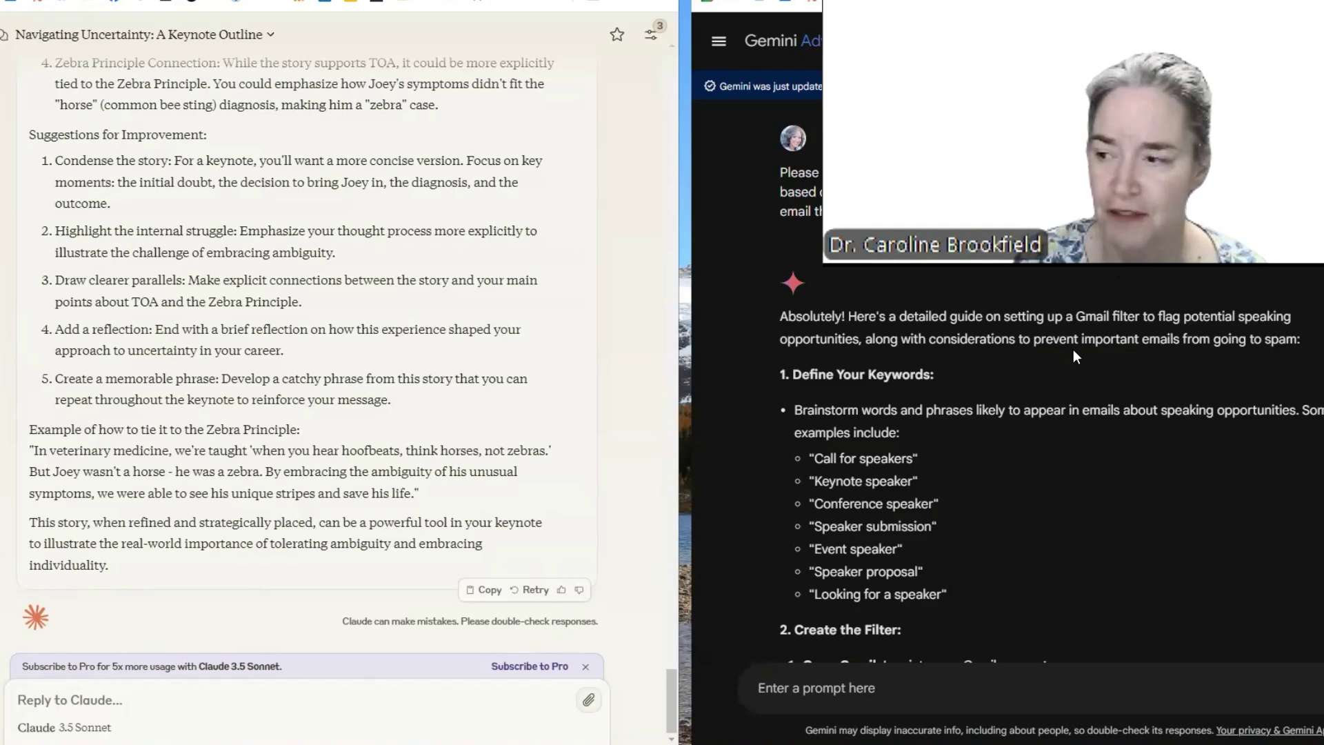
pyautogui.scroll(-3, 1073, 351)
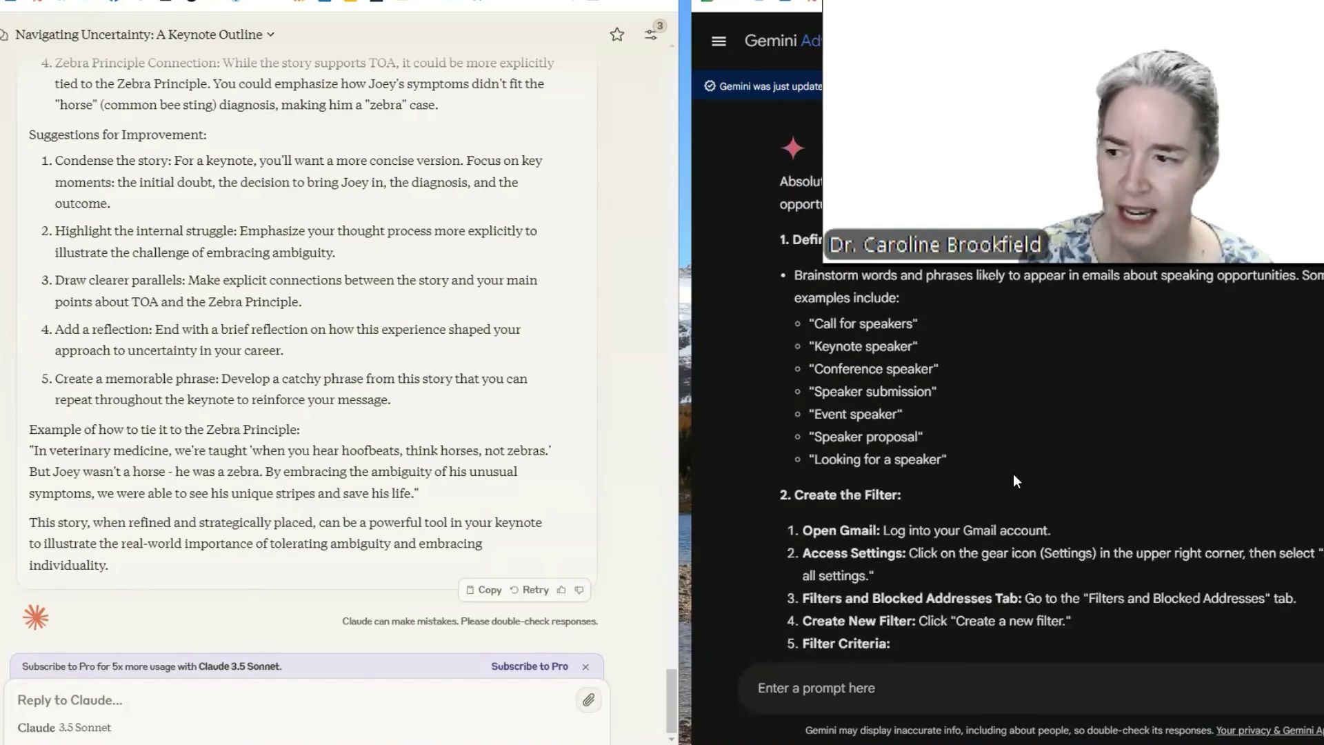
pyautogui.scroll(-5, 1047, 466)
pyautogui.scroll(-3, 1047, 467)
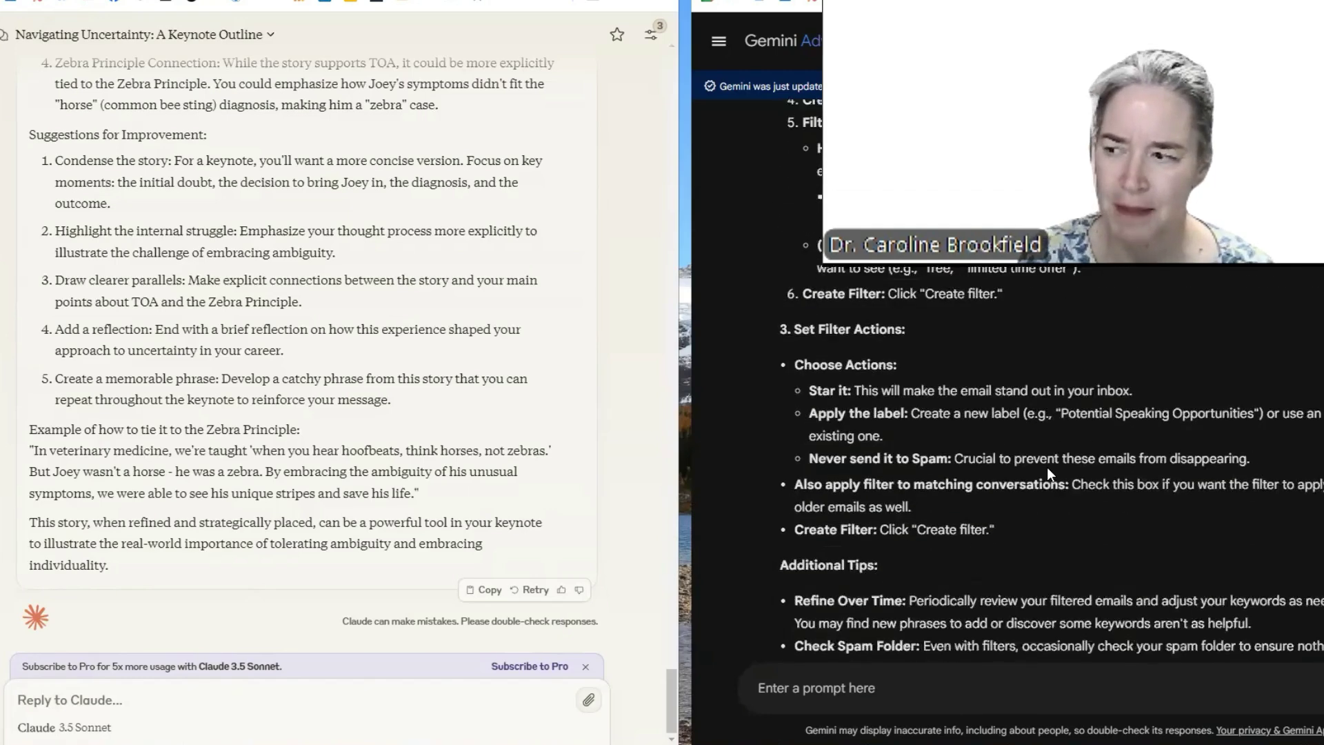
pyautogui.scroll(-5, 1048, 467)
pyautogui.scroll(-5, 1047, 466)
pyautogui.scroll(-5, 1047, 466)
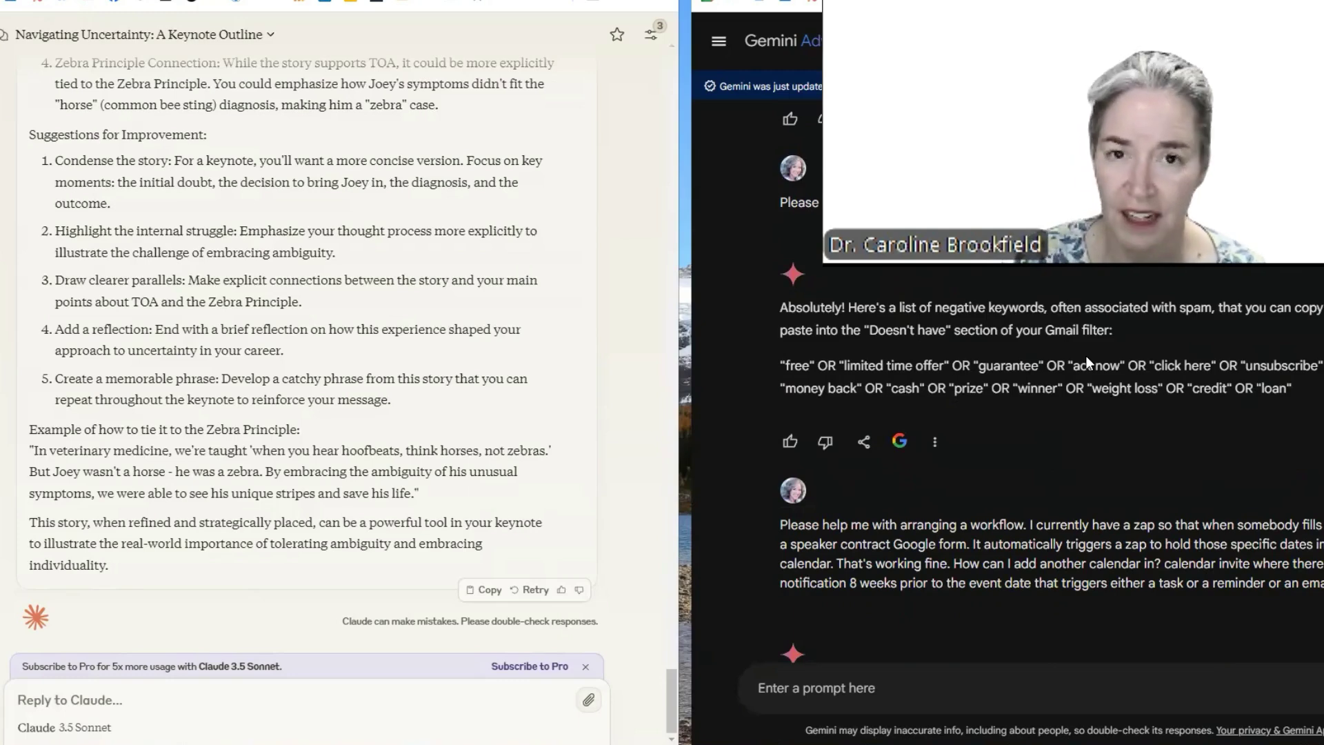
pyautogui.scroll(10, 1086, 355)
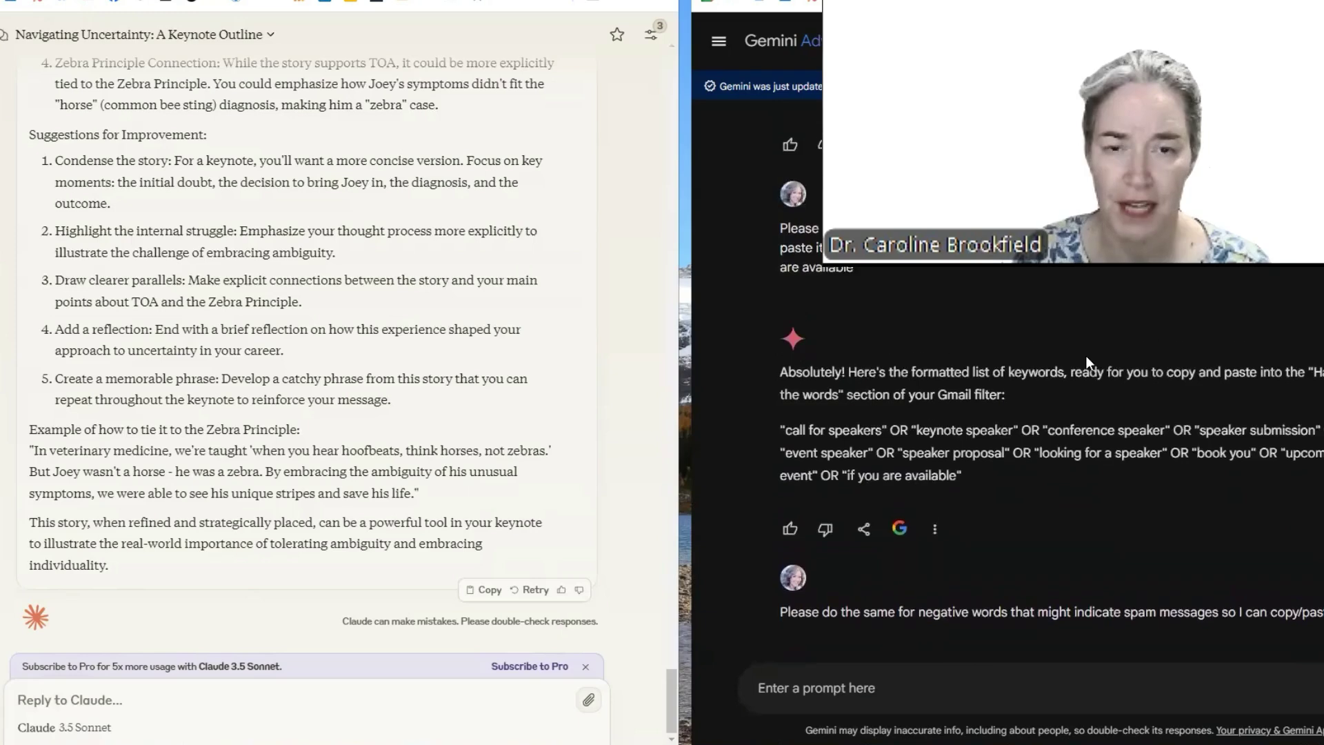
pyautogui.scroll(5, 1086, 355)
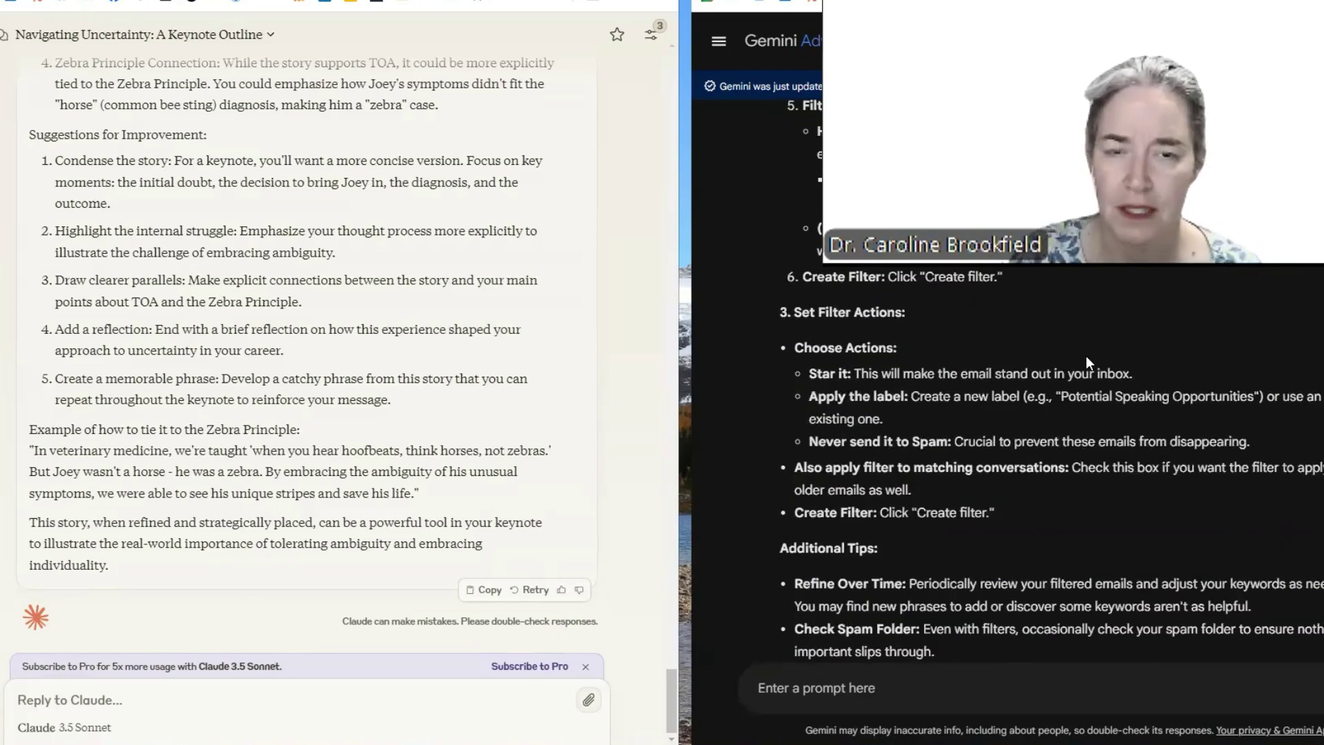
pyautogui.scroll(-5, 1086, 354)
pyautogui.scroll(-5, 1084, 355)
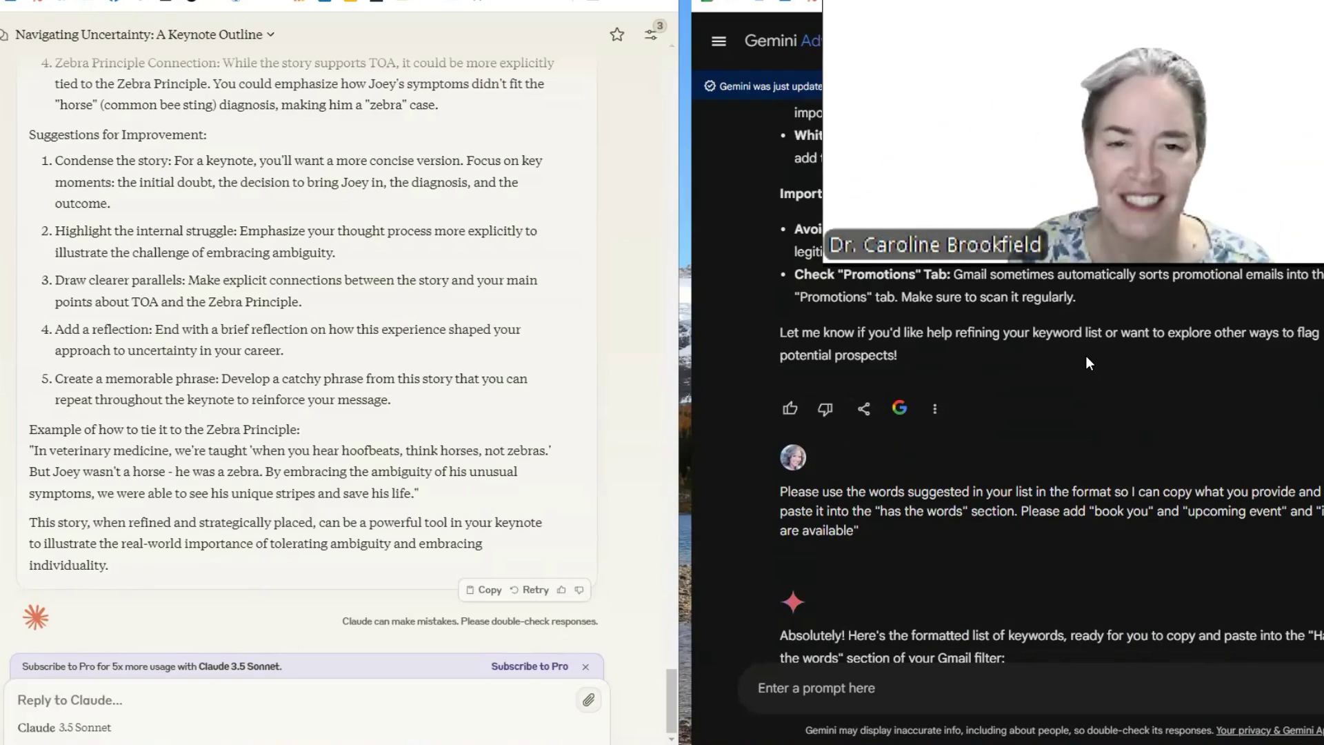
pyautogui.scroll(-5, 1085, 354)
pyautogui.scroll(-5, 1085, 355)
pyautogui.scroll(-5, 1084, 355)
pyautogui.scroll(-5, 1085, 356)
pyautogui.scroll(-5, 1086, 355)
pyautogui.scroll(-3, 1086, 355)
pyautogui.scroll(-3, 1085, 354)
pyautogui.scroll(-5, 1086, 354)
pyautogui.scroll(-3, 1089, 365)
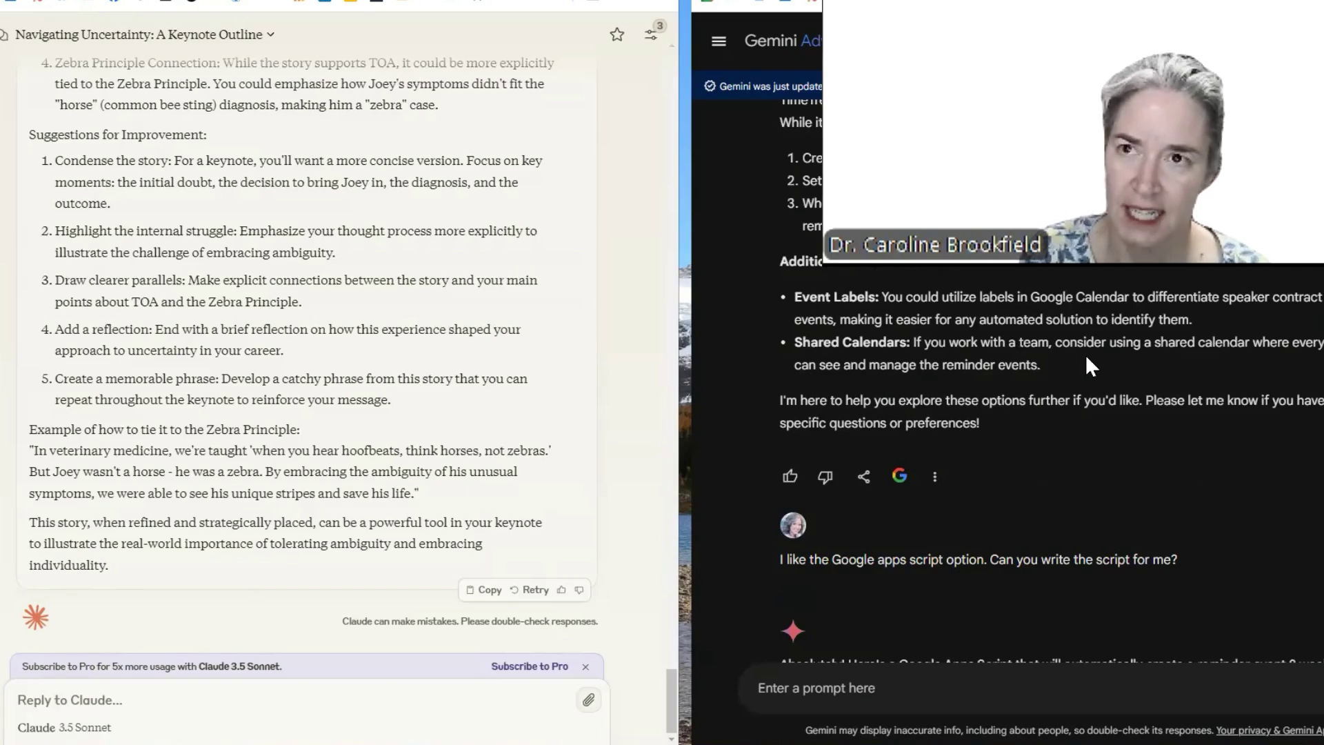
pyautogui.scroll(-3, 1085, 355)
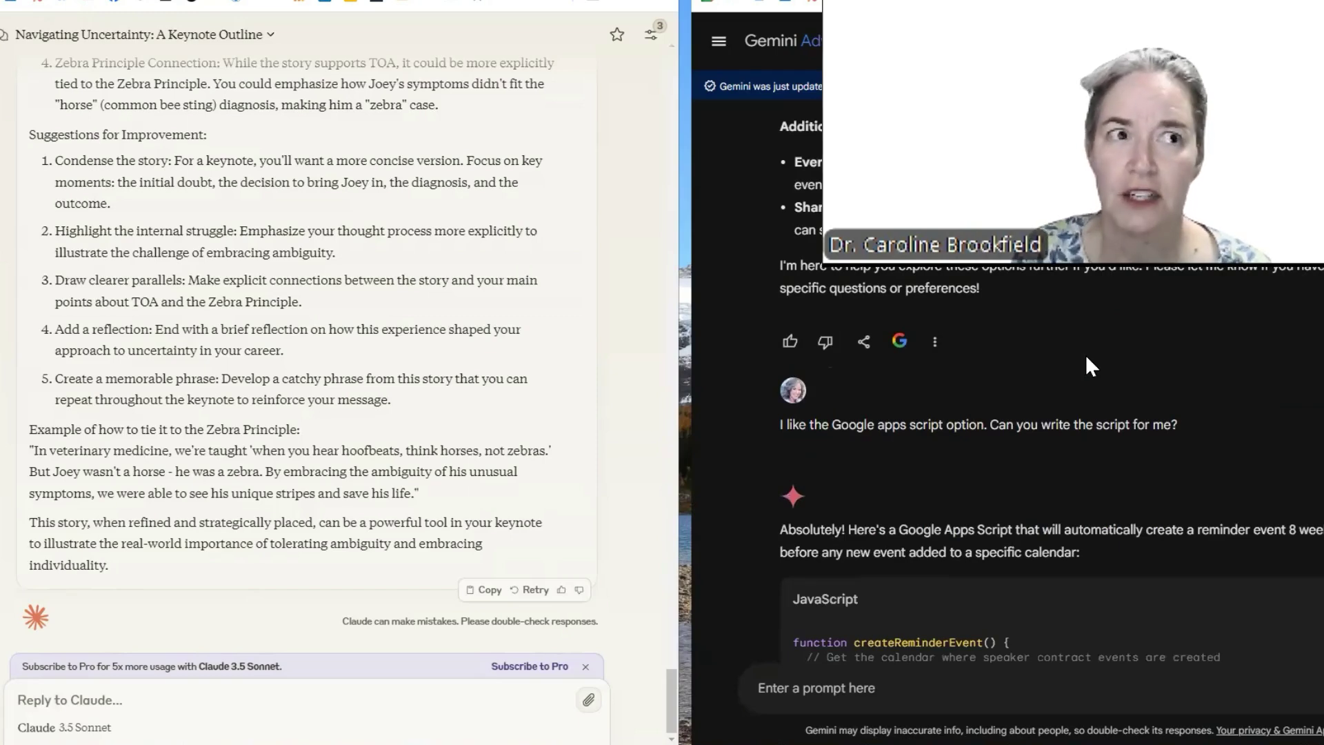
pyautogui.scroll(-3, 1086, 355)
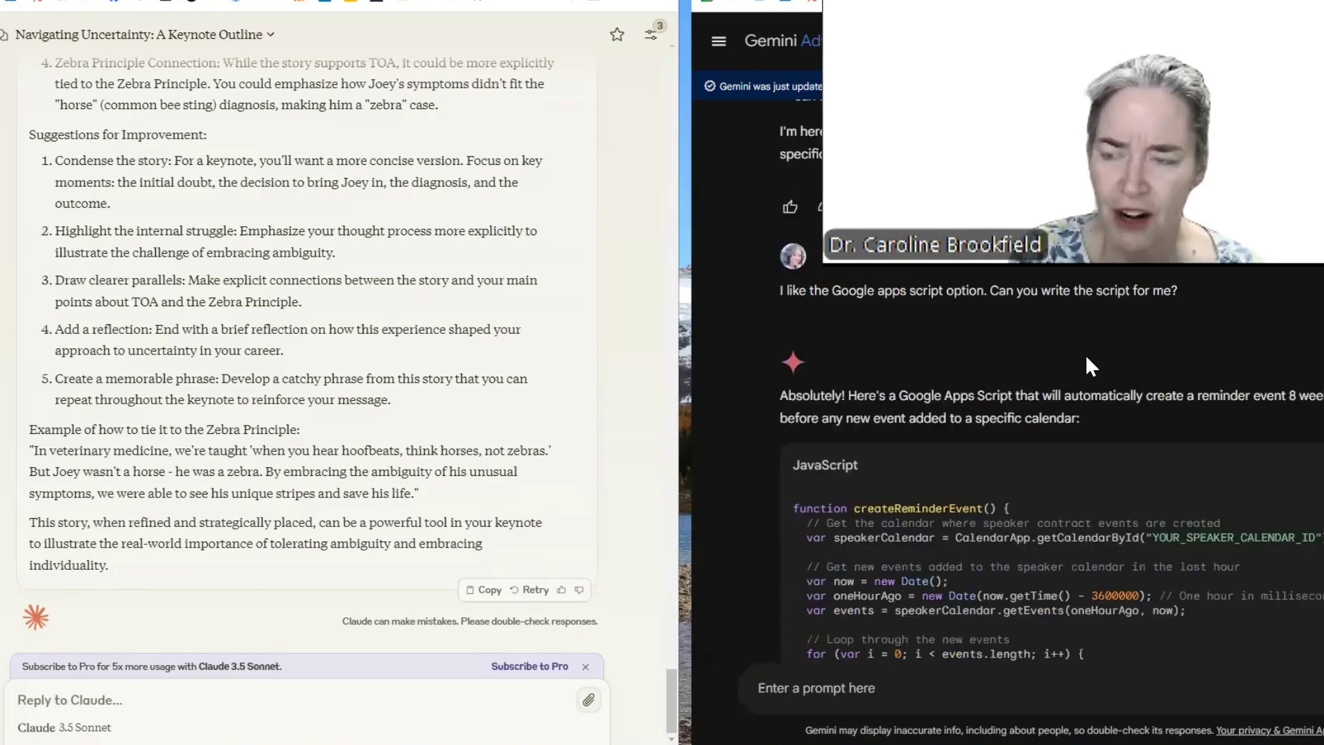
pyautogui.scroll(3, 1085, 355)
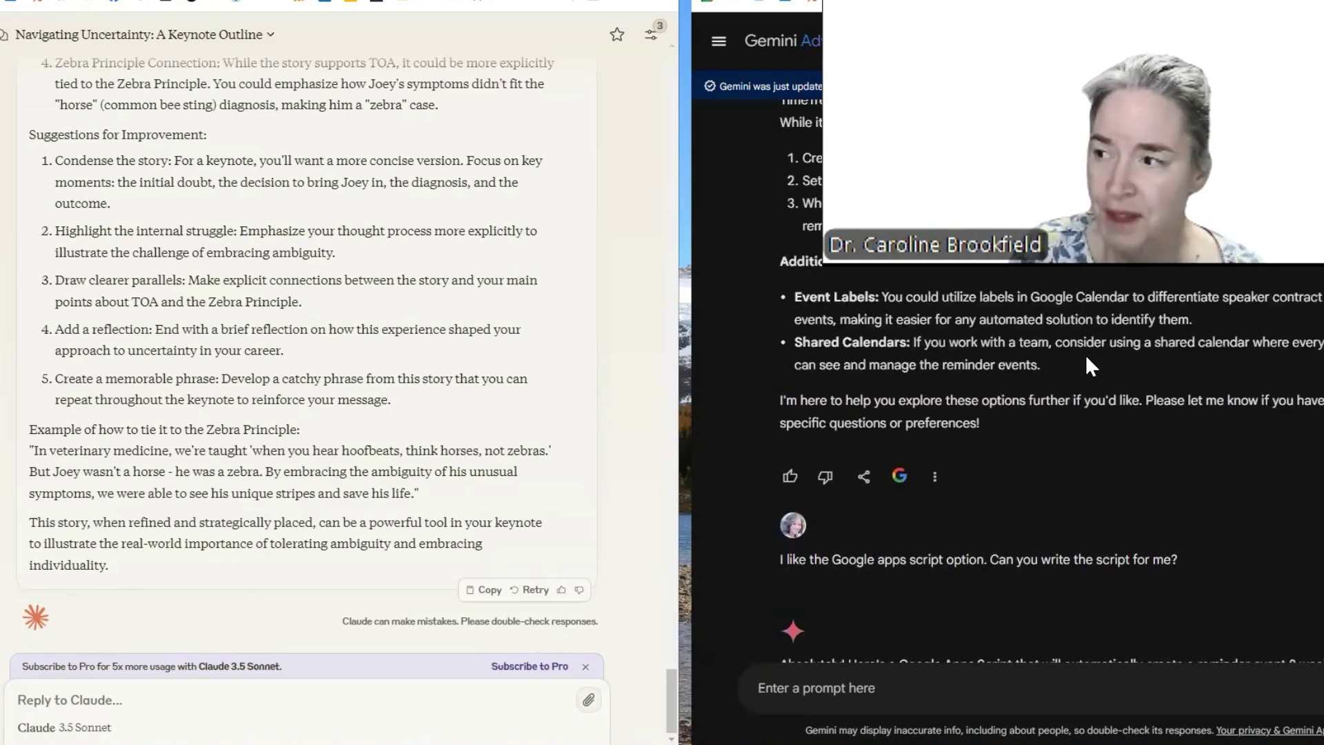
pyautogui.scroll(3, 1085, 355)
pyautogui.scroll(2, 1086, 355)
pyautogui.scroll(1, 1086, 355)
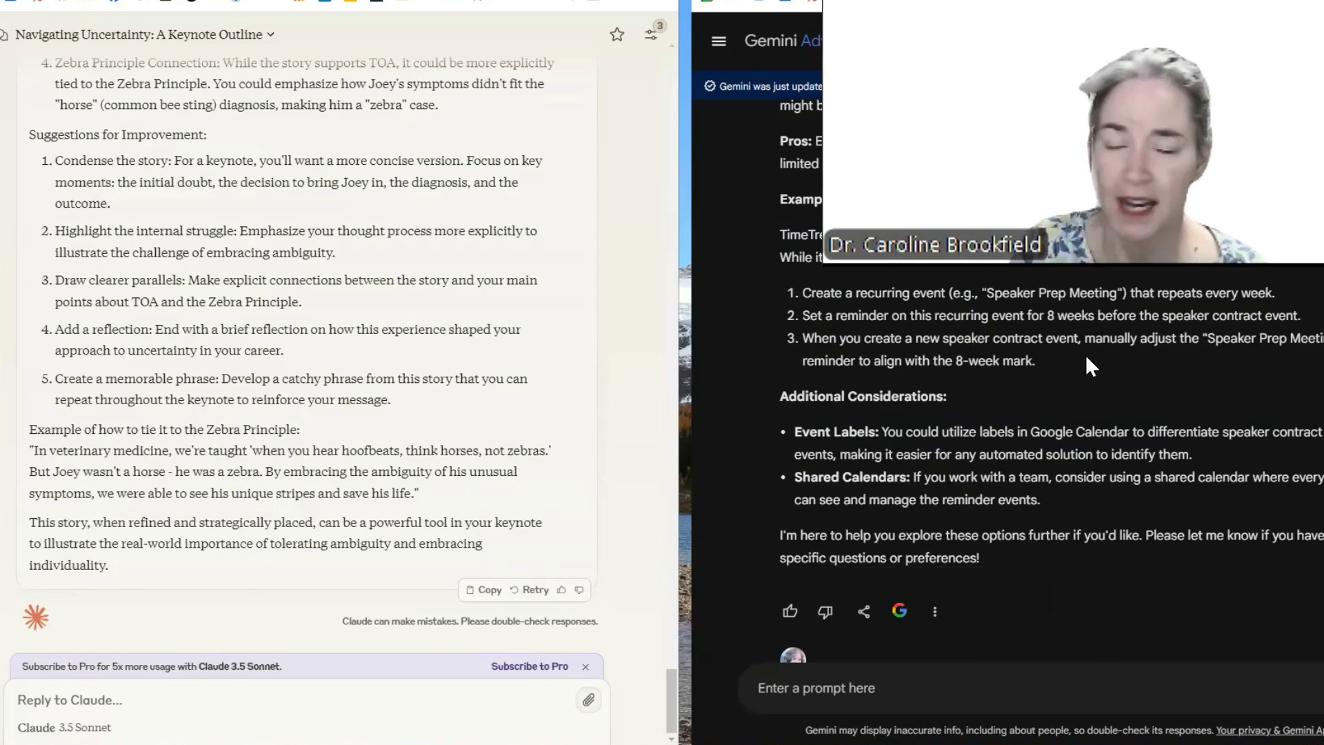
pyautogui.scroll(-10, 1086, 355)
pyautogui.scroll(-10, 1086, 356)
pyautogui.scroll(3, 1084, 355)
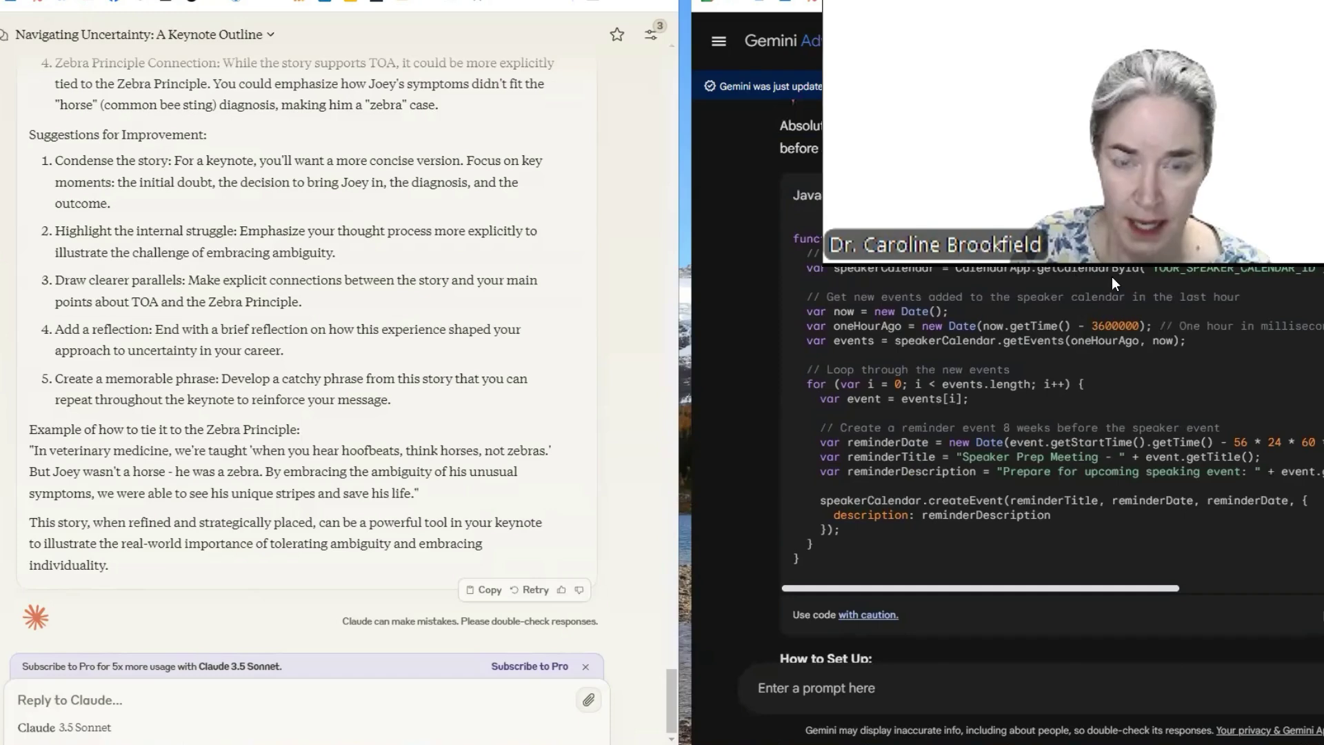
pyautogui.scroll(8, 1112, 276)
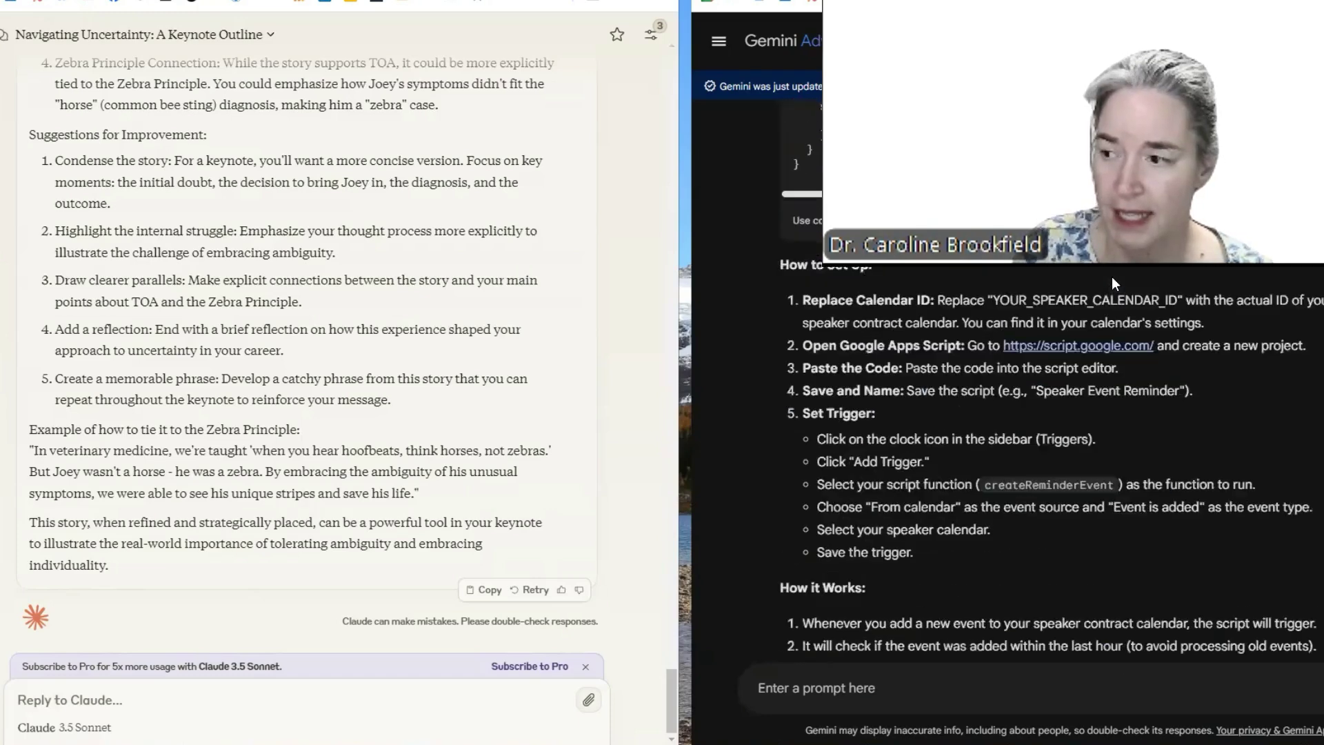
pyautogui.scroll(8, 1111, 277)
pyautogui.scroll(8, 1113, 277)
pyautogui.scroll(4, 1113, 276)
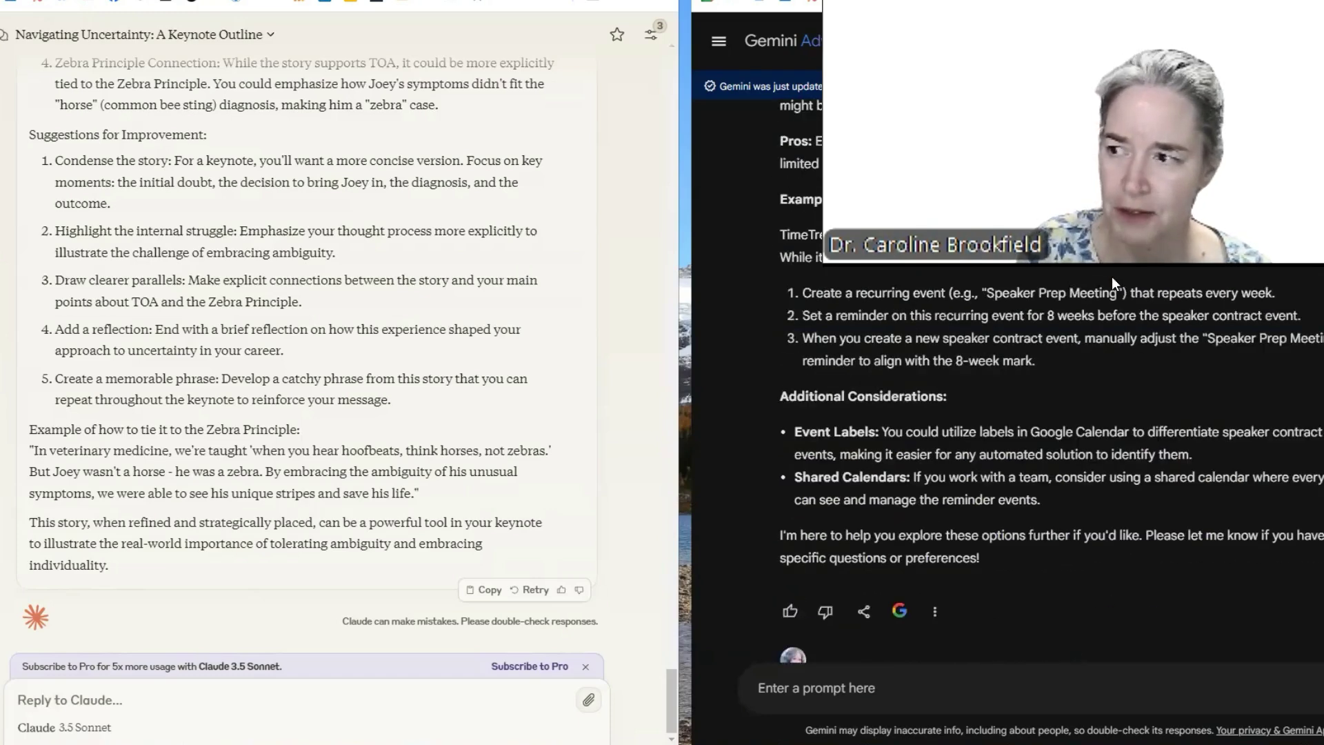
pyautogui.scroll(6, 1113, 276)
pyautogui.scroll(4, 1112, 276)
pyautogui.scroll(8, 1113, 277)
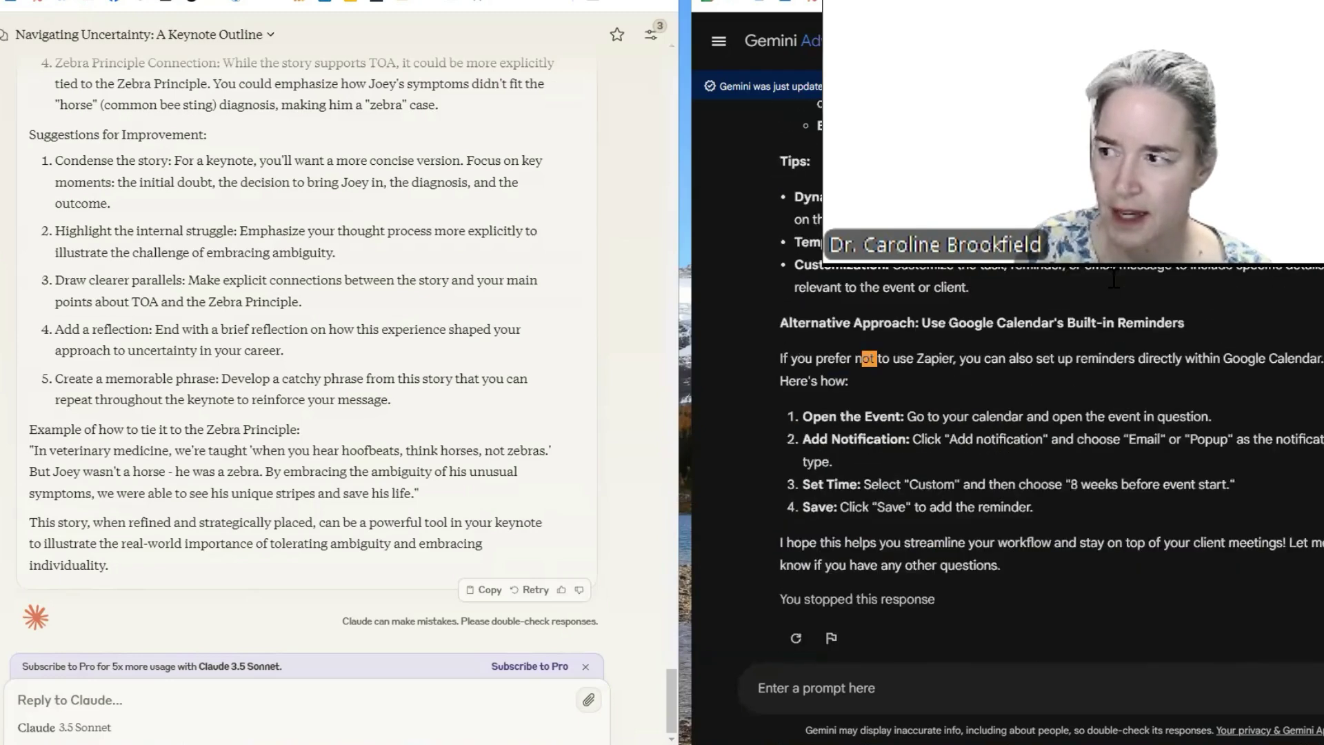
pyautogui.scroll(8, 1113, 276)
pyautogui.scroll(8, 1112, 276)
pyautogui.scroll(8, 1113, 276)
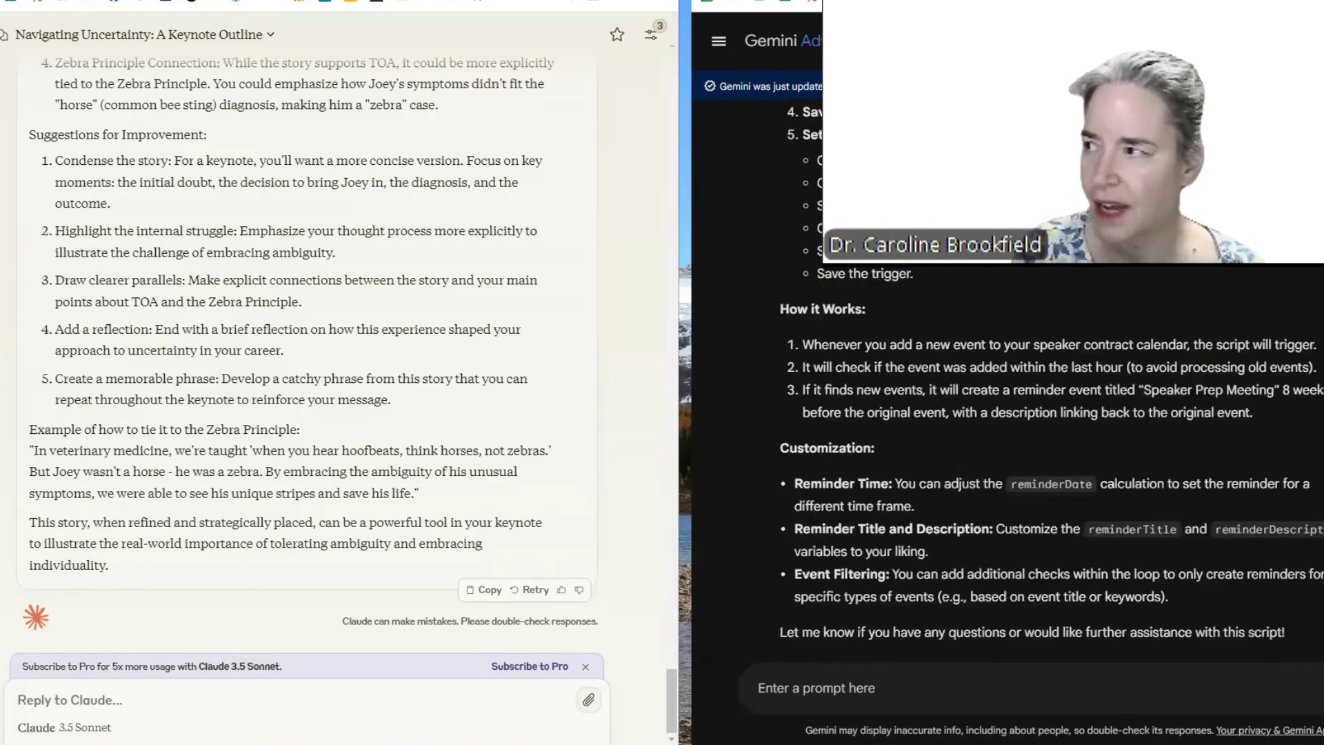
# Switch to the Apps Script project to compare the summary script with Gemini's corrected code.
pyautogui.hotkey('alt', 'Tab')
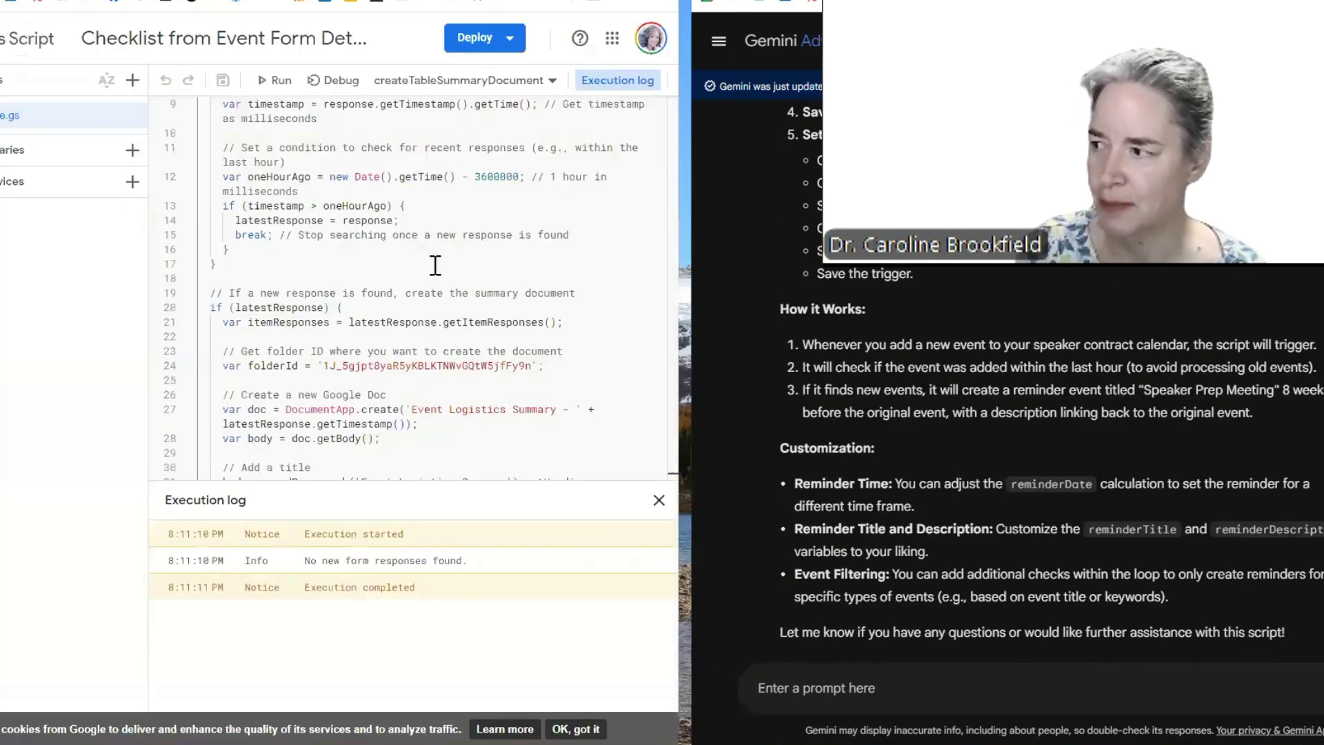
pyautogui.scroll(4, 341, 196)
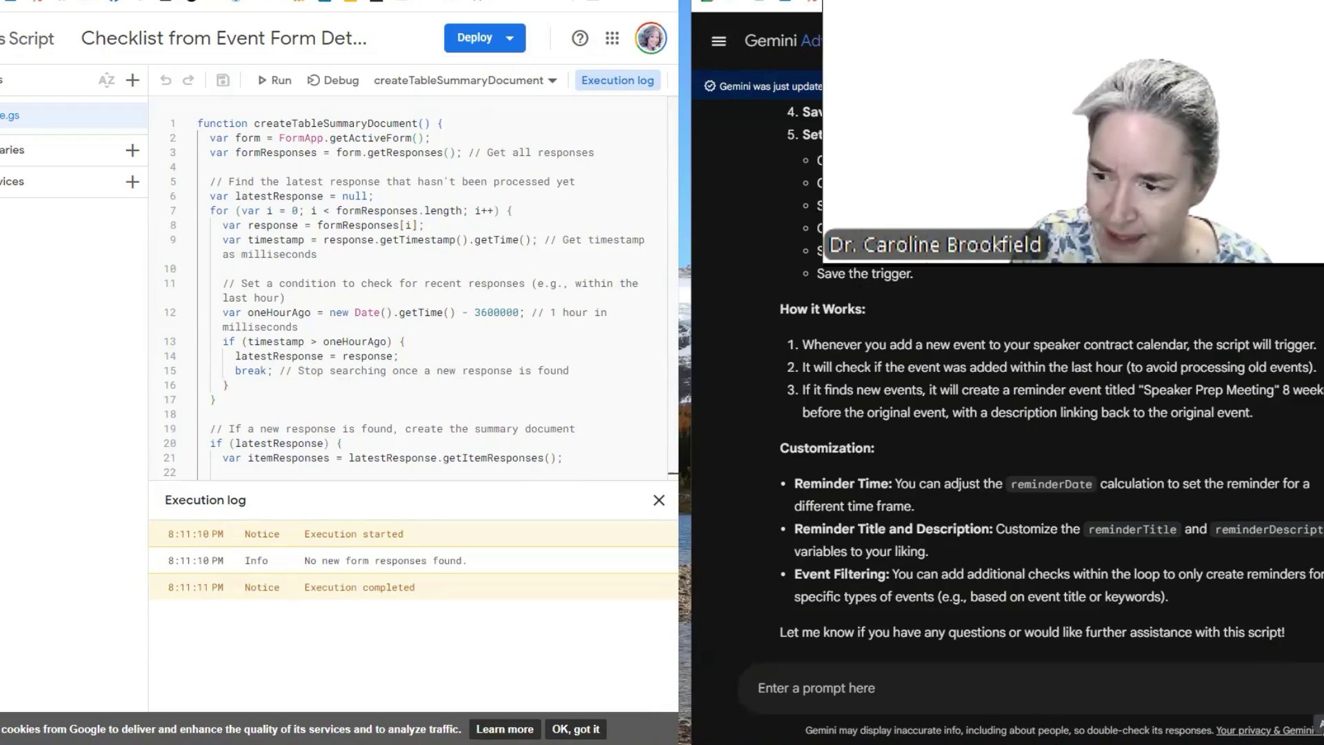
pyautogui.scroll(-10, 1121, 554)
pyautogui.scroll(-10, 1119, 554)
pyautogui.scroll(-10, 1120, 553)
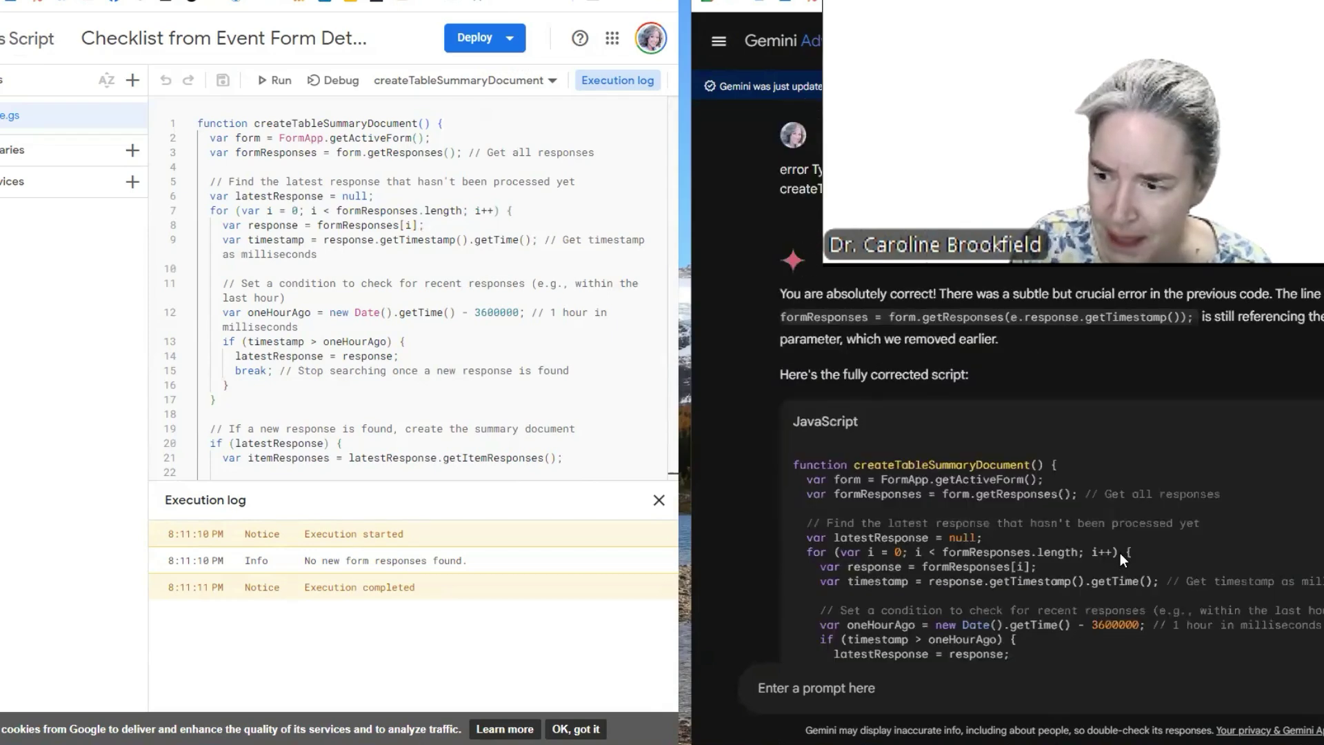
pyautogui.scroll(-10, 1120, 553)
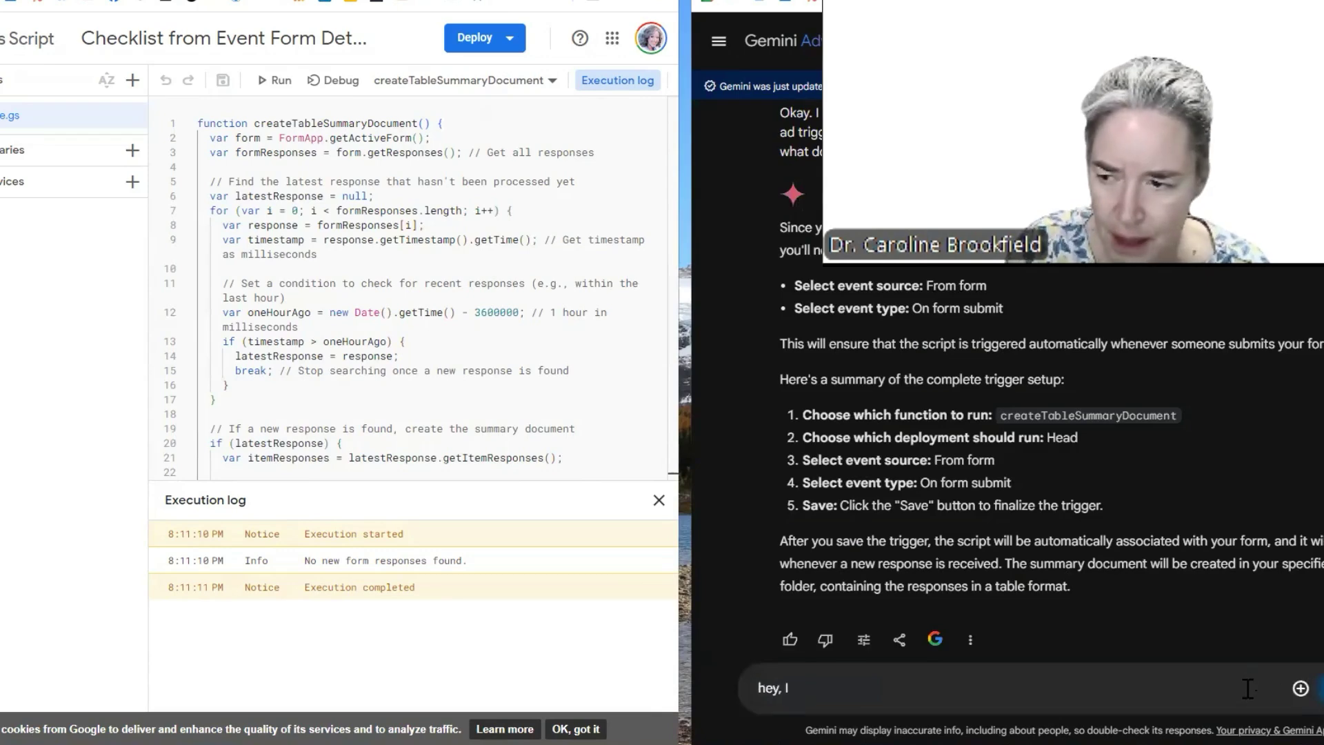
pyautogui.write("a title for a video that I'm doing about how you can use AI to")
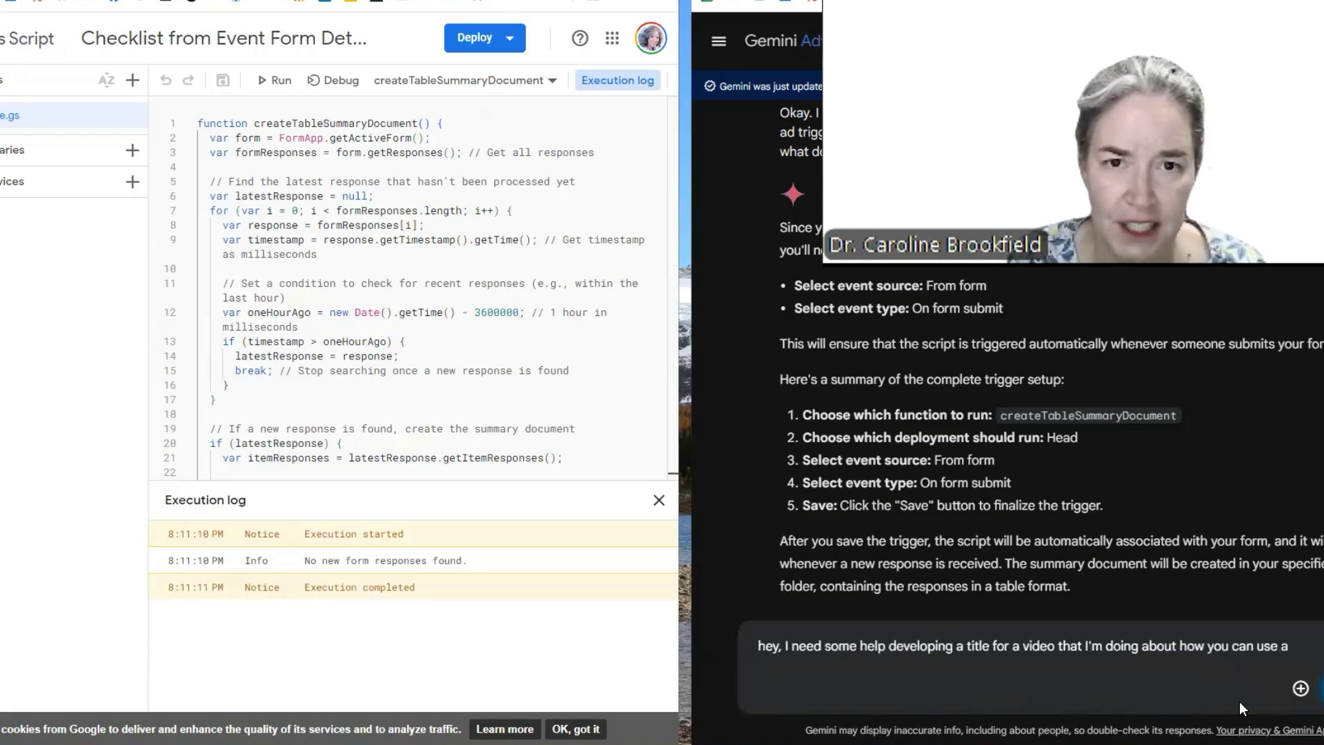
pyautogui.write(' build creativity. Can you?')
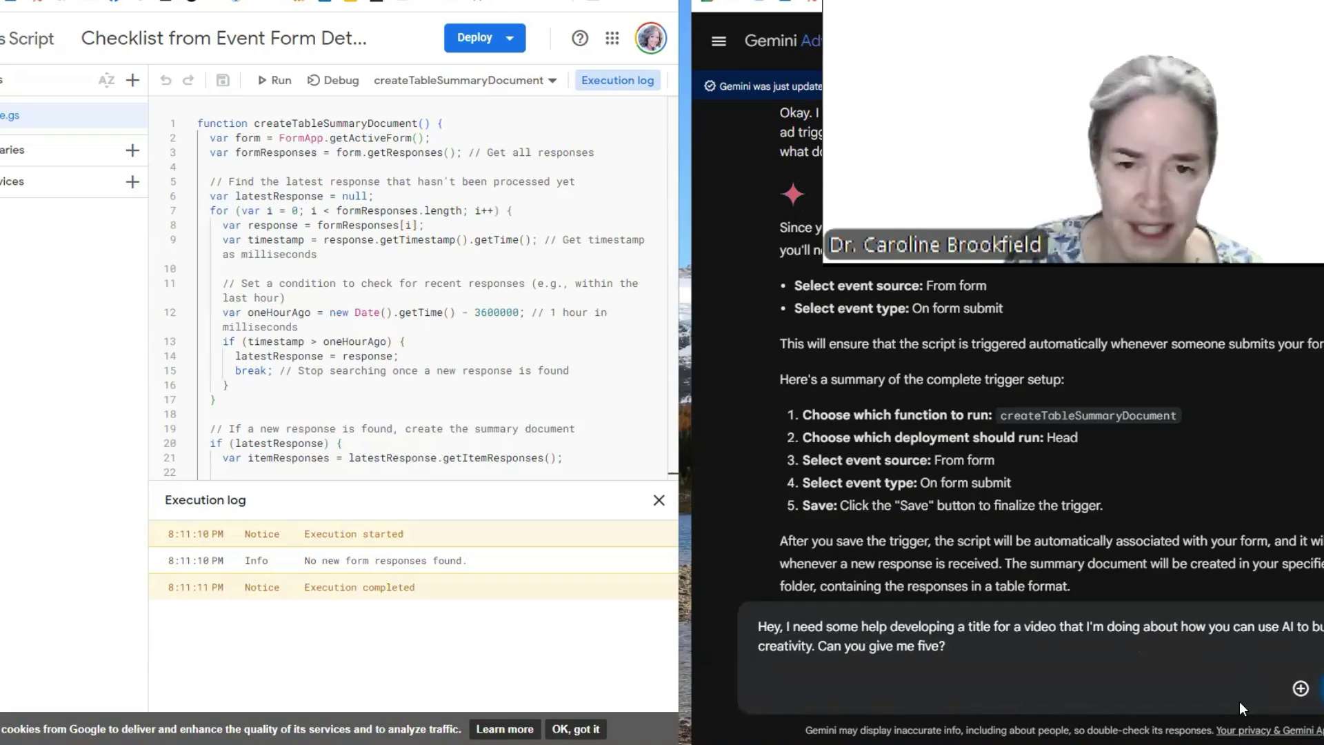
pyautogui.write(' give me five title ideas?')
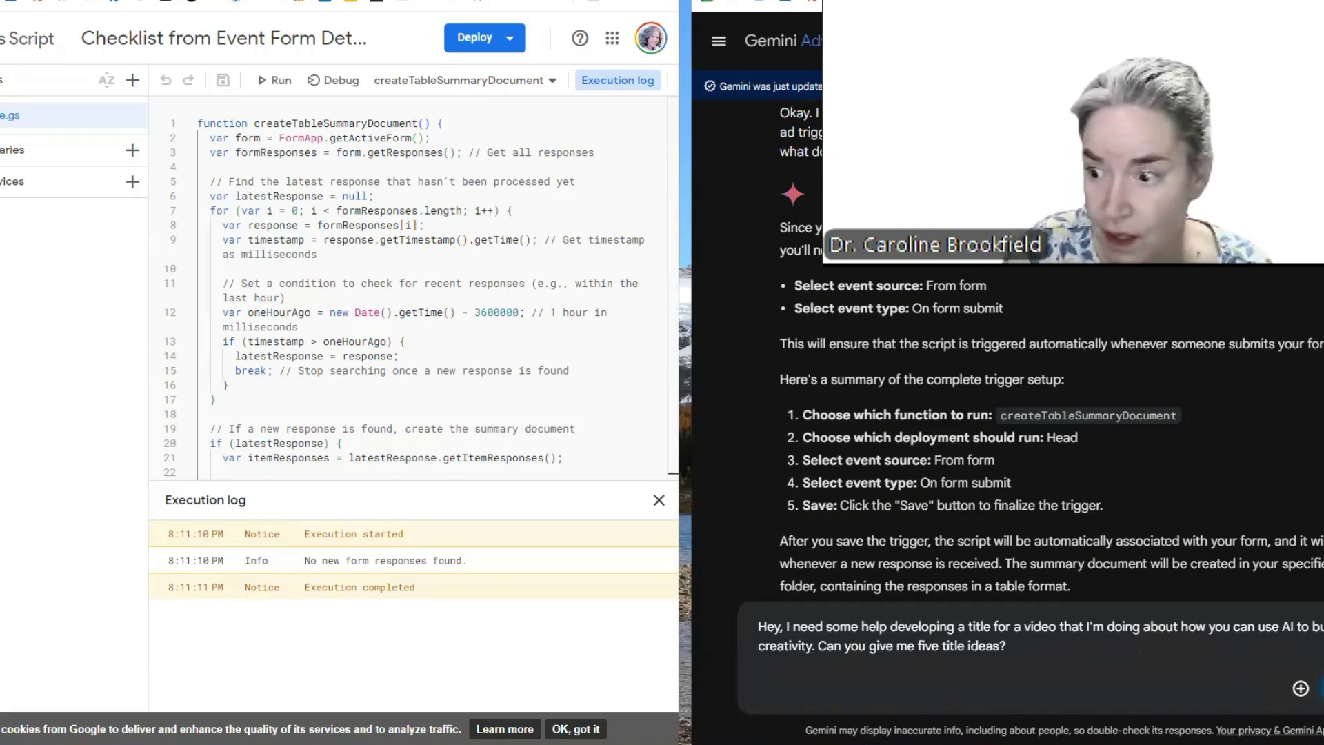
# Request five AI-creativity video titles and highlight the 'AI-Powered Imagination' idea.
pyautogui.press('Return')
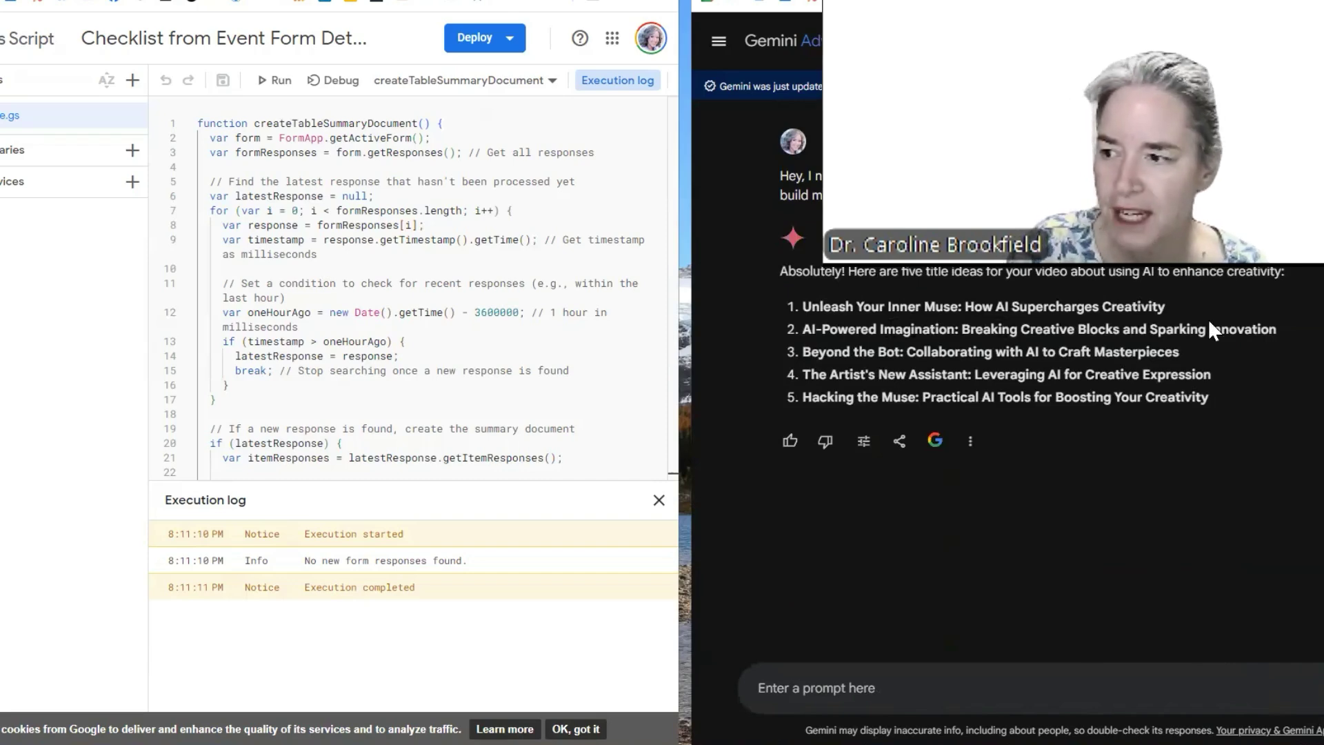
pyautogui.moveTo(1281, 329); pyautogui.dragTo(812, 329)
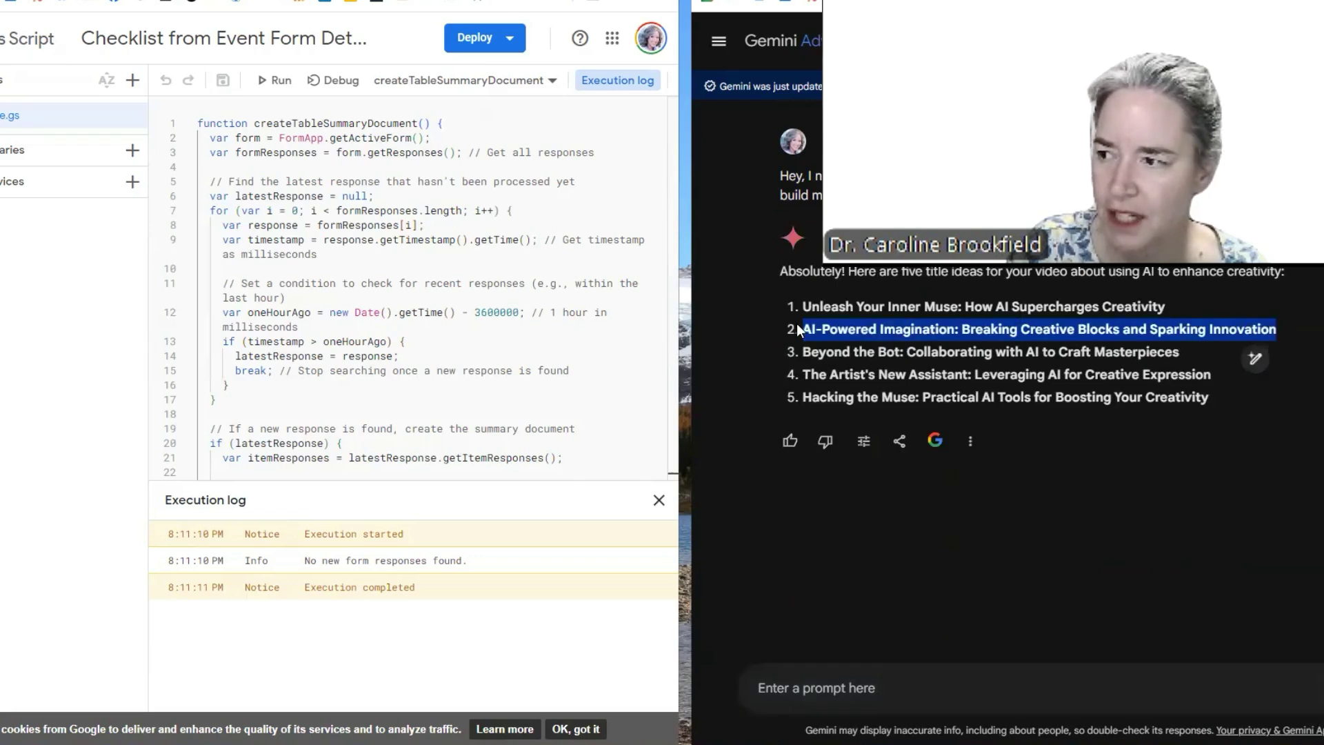